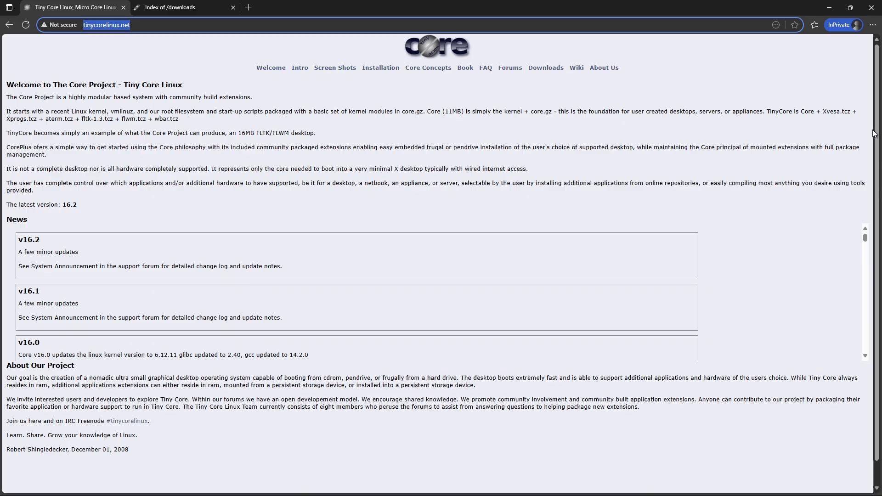
# Open the Tiny Core Linux forum index from the tinycorelinux.net Forums link.
pyautogui.moveTo(875, 158); pyautogui.dragTo(705, 161)
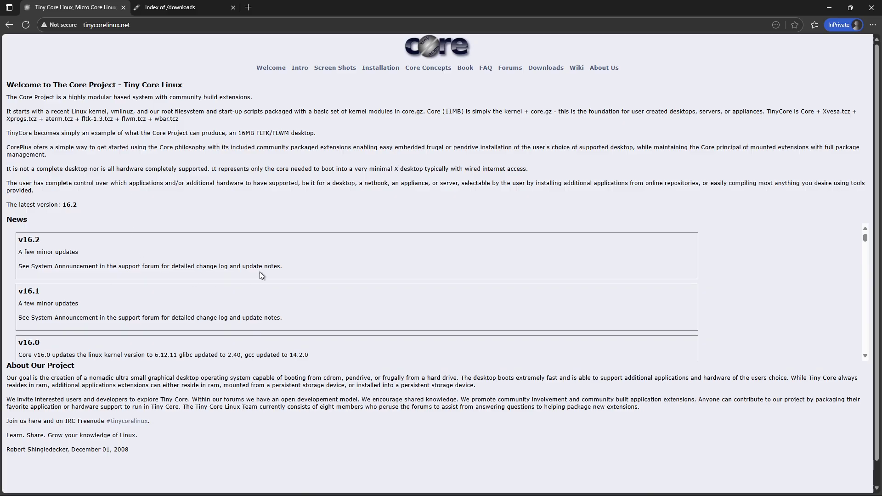
pyautogui.click(512, 69)
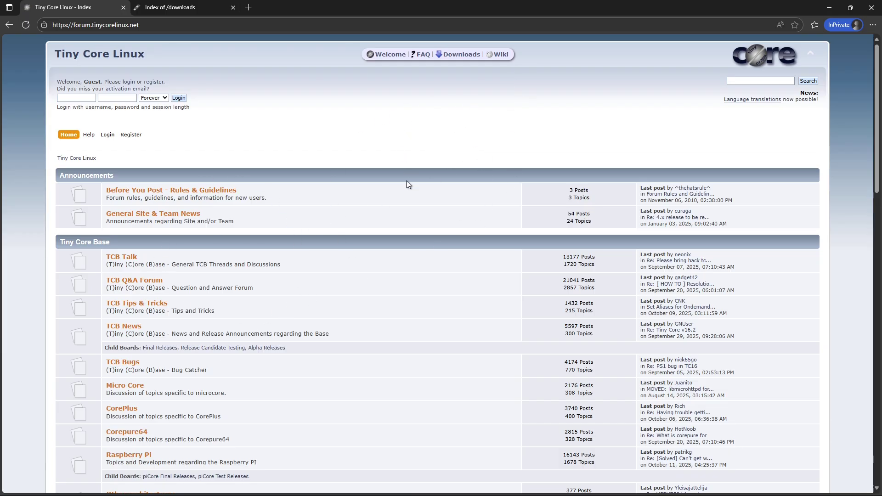
# Visit the Wiki and Screen Shots pages, returning home each time, then open Installation.
pyautogui.click(500, 55)
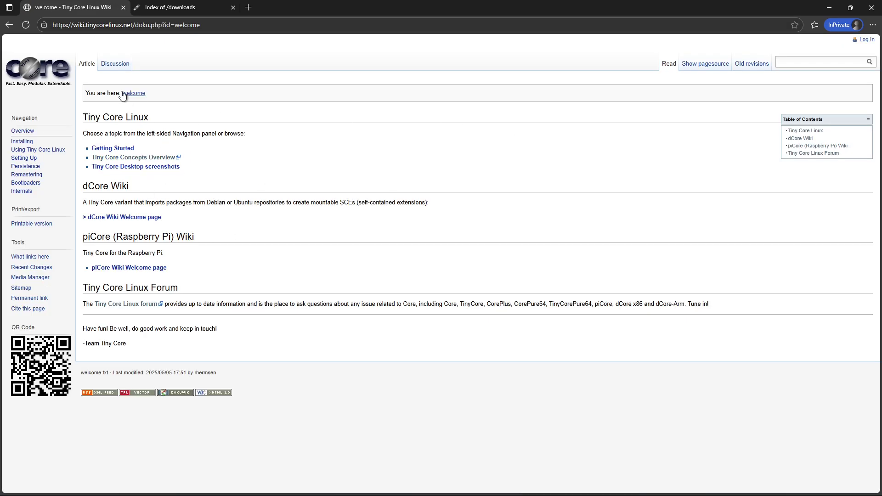
pyautogui.click(10, 28)
pyautogui.click(10, 28)
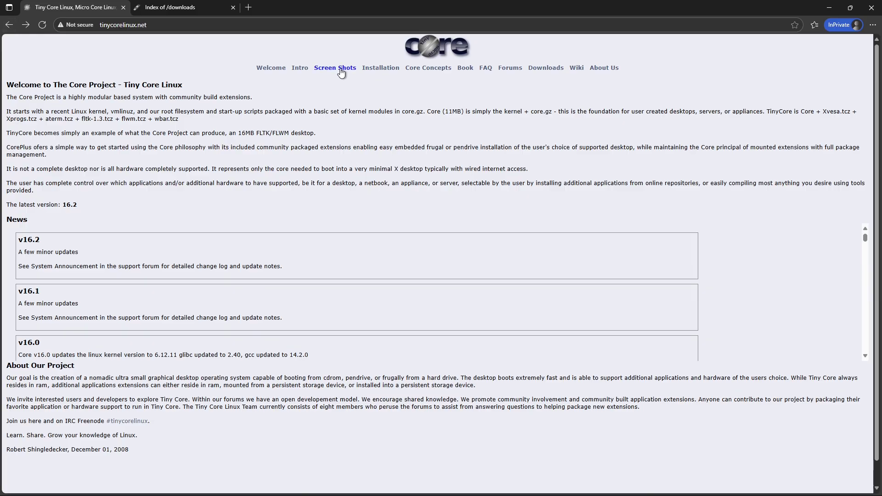
pyautogui.click(342, 69)
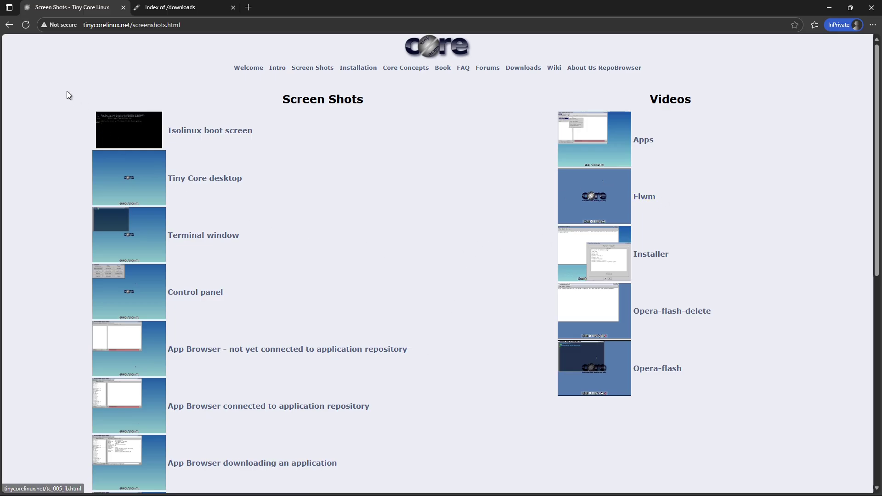
pyautogui.click(9, 25)
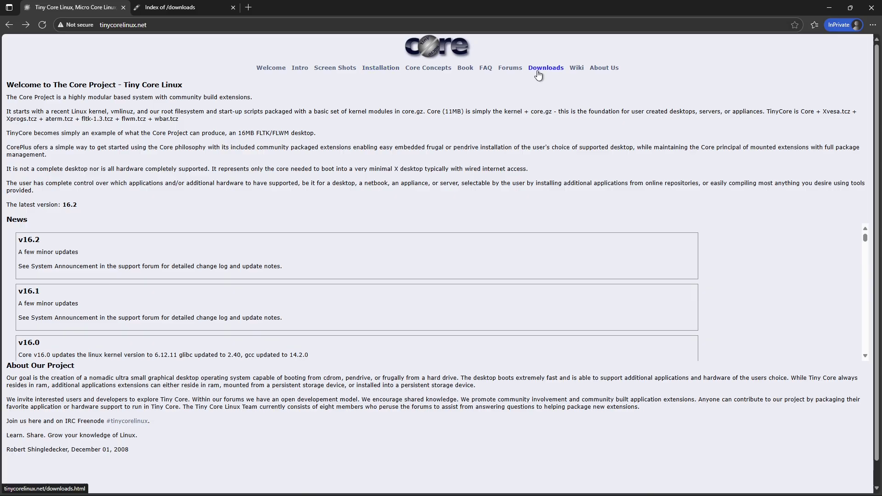
pyautogui.click(380, 69)
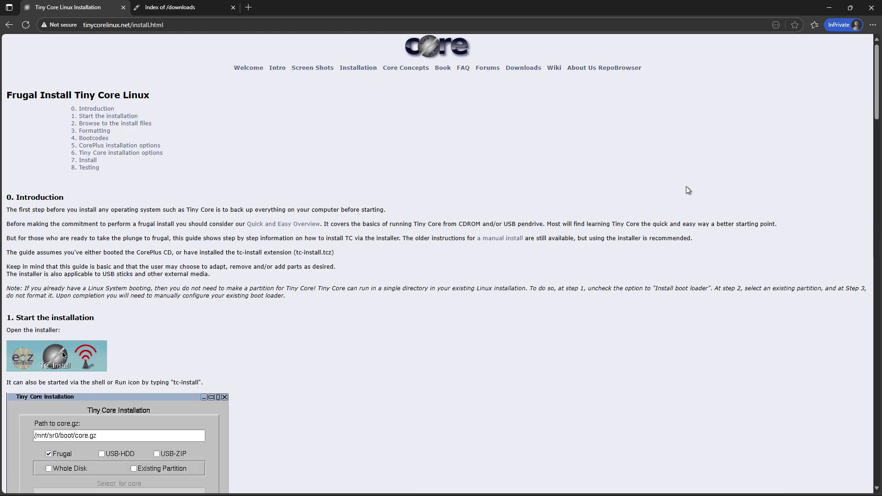
pyautogui.moveTo(877, 103); pyautogui.dragTo(857, 99)
# Highlight the Core, TinyCore and CorePlus descriptions on Downloads, then switch to the Rufus tab.
pyautogui.click(524, 68)
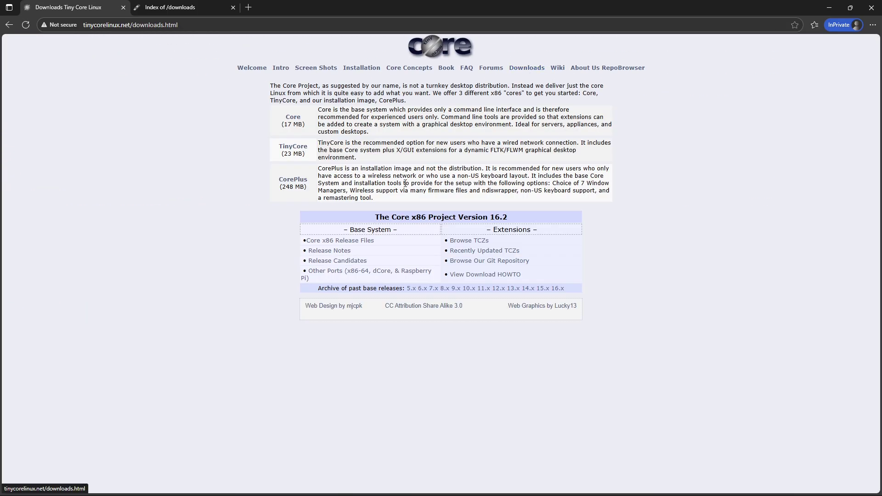
pyautogui.moveTo(275, 113); pyautogui.dragTo(475, 130)
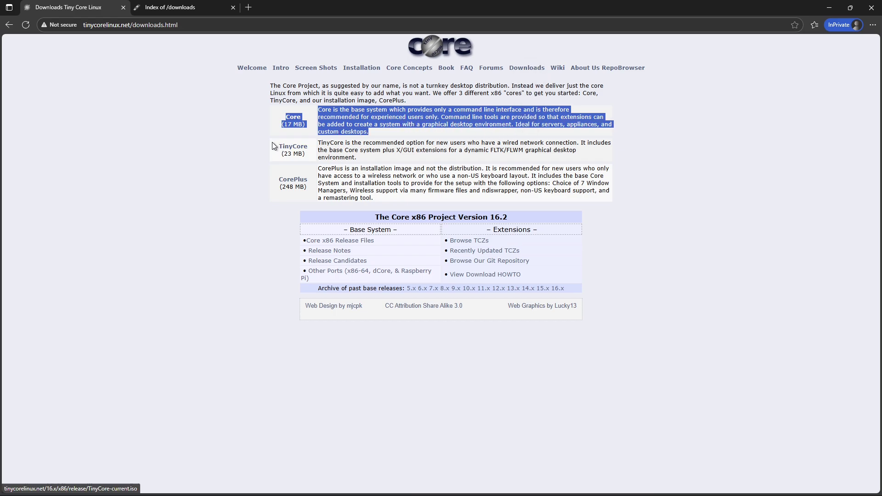
pyautogui.moveTo(265, 143); pyautogui.dragTo(383, 159)
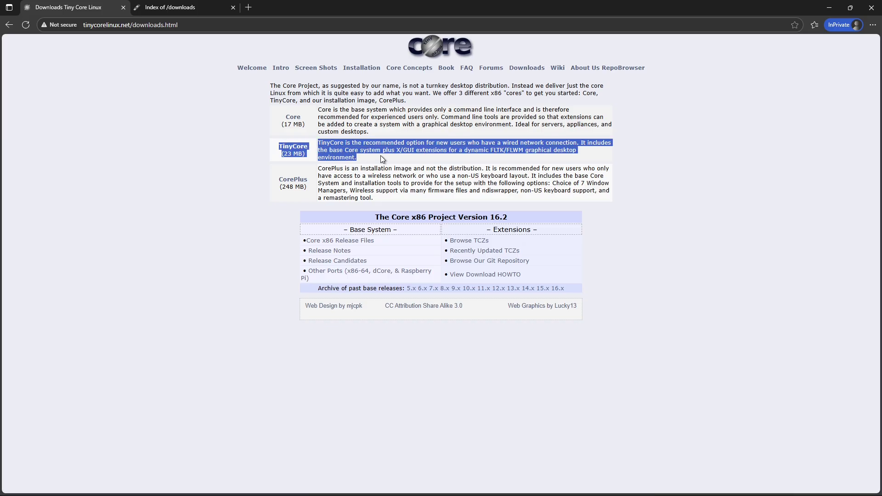
pyautogui.moveTo(554, 158); pyautogui.dragTo(725, 156)
pyautogui.click(629, 197)
pyautogui.moveTo(274, 174); pyautogui.dragTo(387, 195)
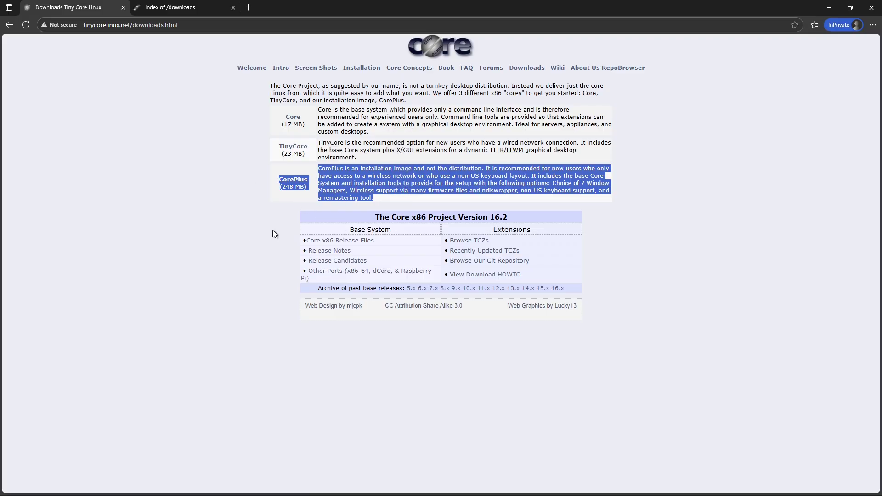
pyautogui.click(680, 235)
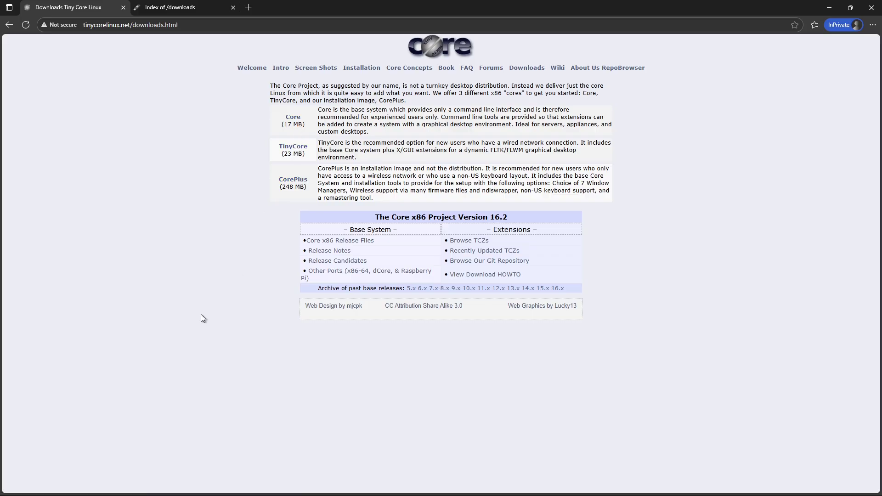
pyautogui.click(187, 8)
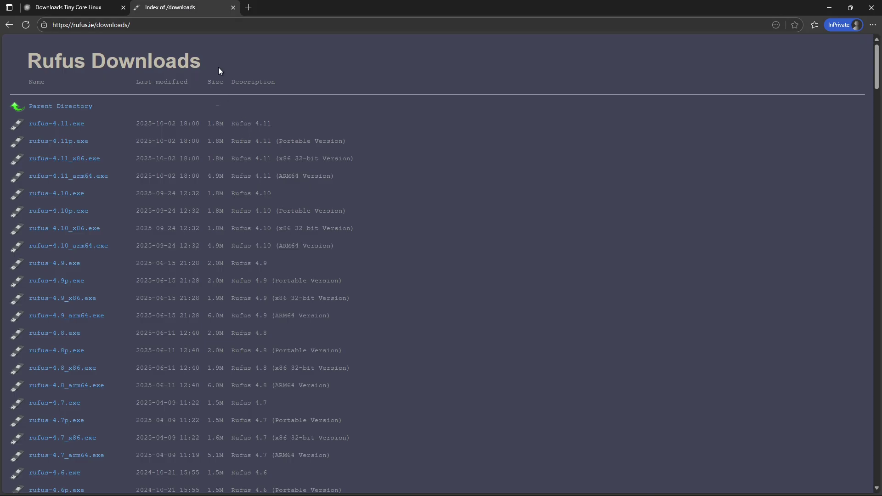
pyautogui.moveTo(219, 67); pyautogui.dragTo(26, 62)
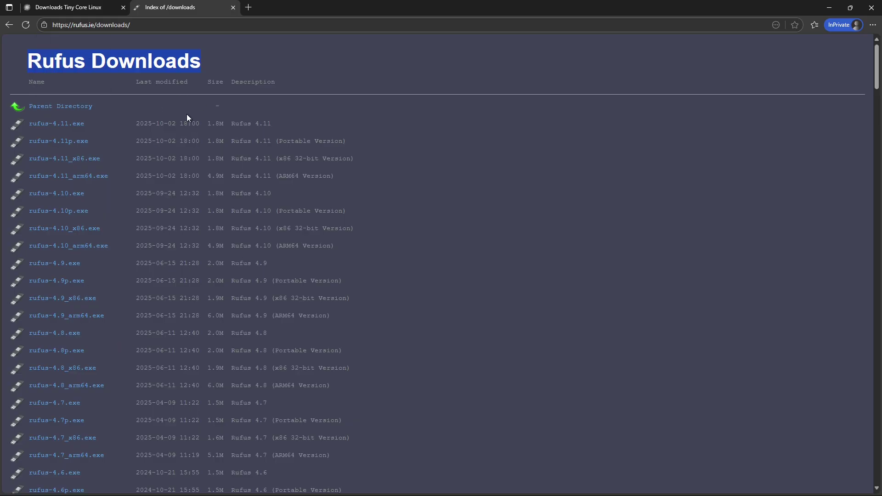
# Select 'Boot Core Plus with Fluxbox Window Manager' in the boot menu and boot it.
pyautogui.click(71, 9)
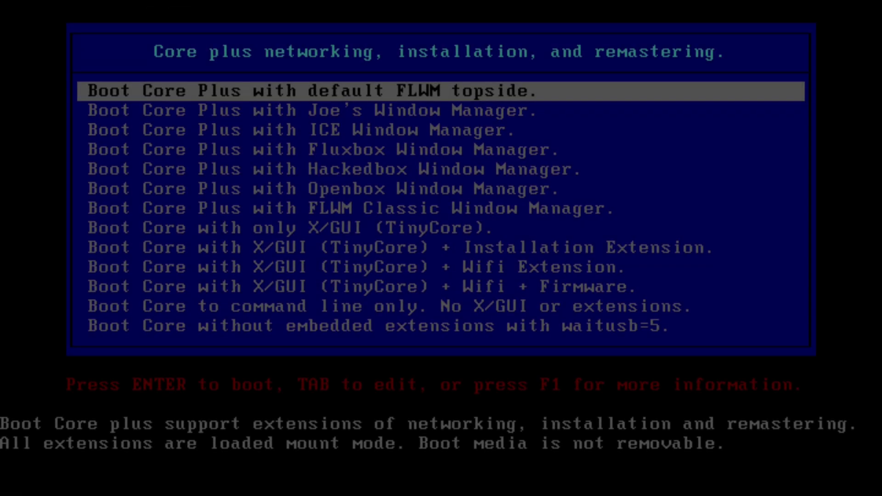
pyautogui.press('Down')
pyautogui.press('Down')
pyautogui.press('Down')
pyautogui.press('Down')
pyautogui.press('Down')
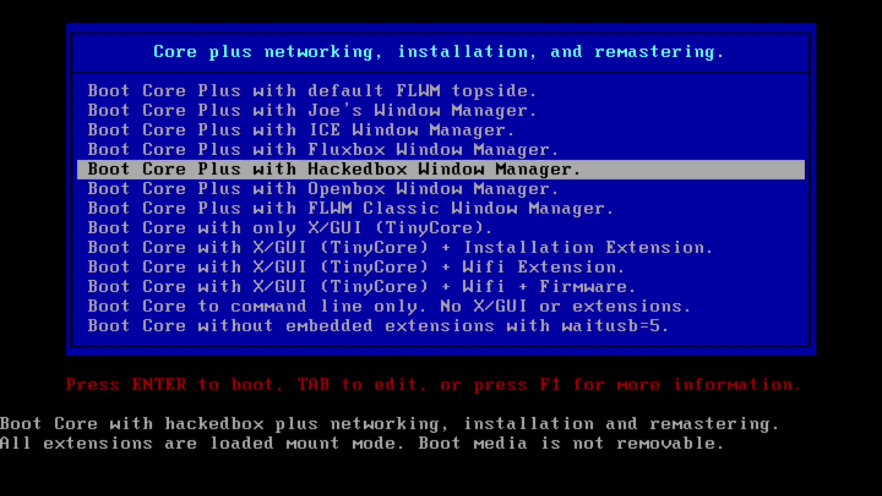
pyautogui.press('Down')
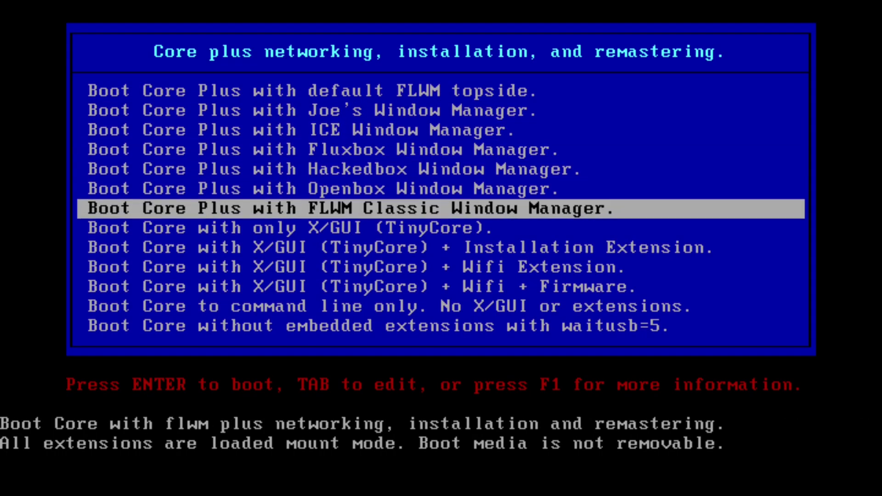
pyautogui.press('Down')
pyautogui.press('Down')
pyautogui.press('Down')
pyautogui.press('Down')
pyautogui.press('Down')
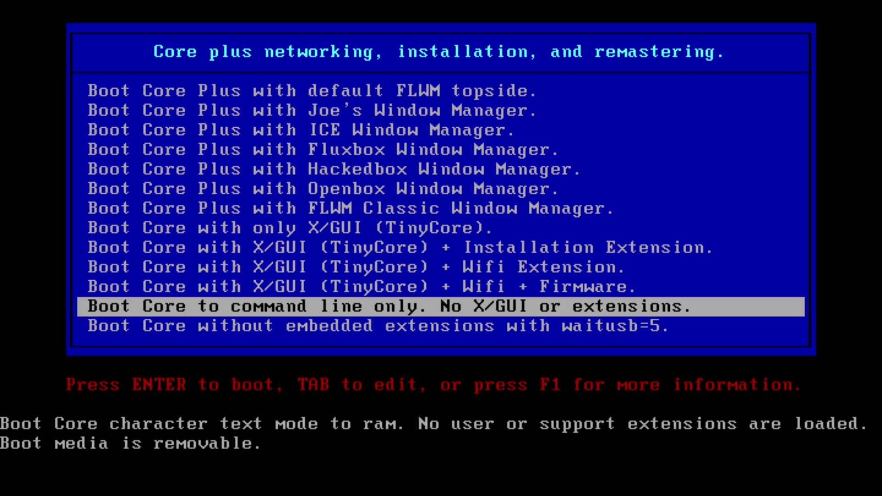
pyautogui.press('Down')
pyautogui.press('Up')
pyautogui.press('Up')
pyautogui.press('Up')
pyautogui.press('Up')
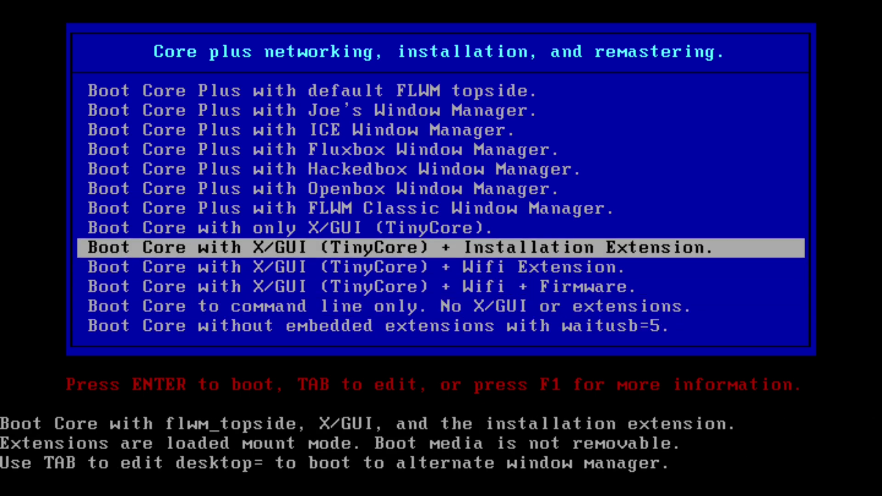
pyautogui.press('Up')
pyautogui.press('Up')
pyautogui.press('Up')
pyautogui.press('Up')
pyautogui.press('Up')
pyautogui.press('Up')
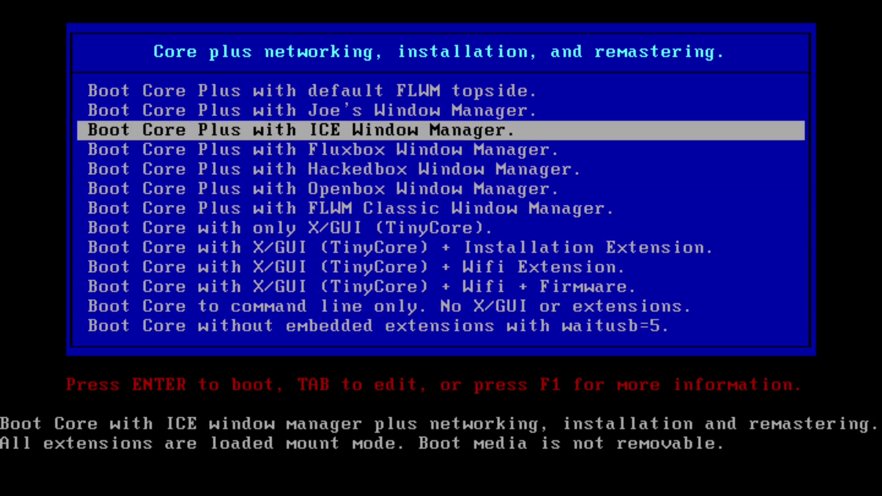
pyautogui.press('Down')
pyautogui.press('Return')
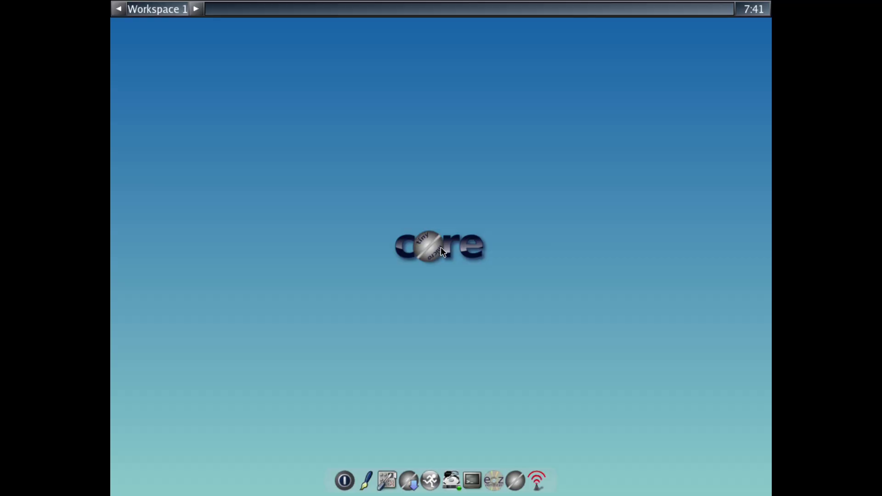
# Show the desktop root menu with Applications, System Tools, Fluxbox menu and Exit.
pyautogui.rightClick(235, 43)
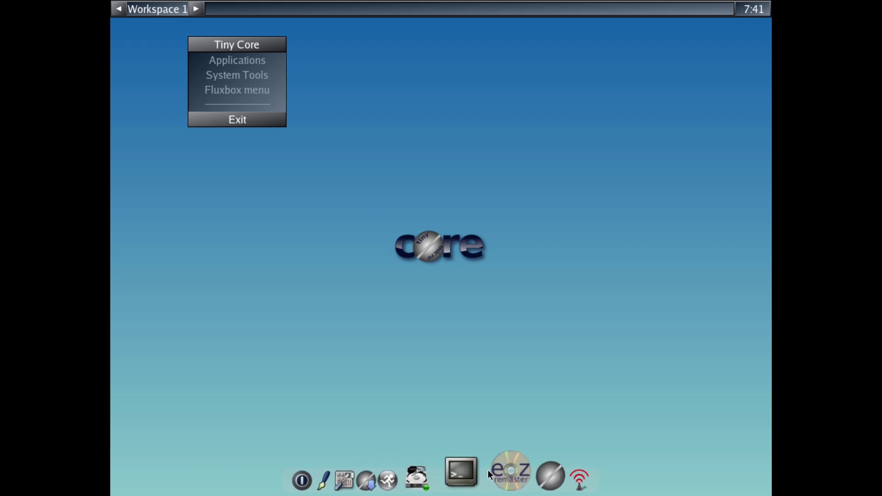
# In a terminal, run uname -a and uname -r to confirm kernel 6.12.11-tinycore, then exit.
pyautogui.click(478, 467)
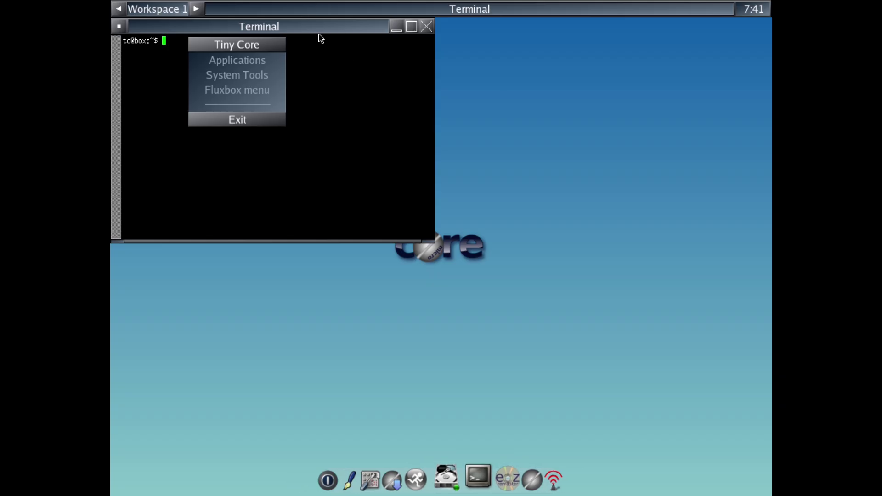
pyautogui.moveTo(341, 46); pyautogui.dragTo(527, 161)
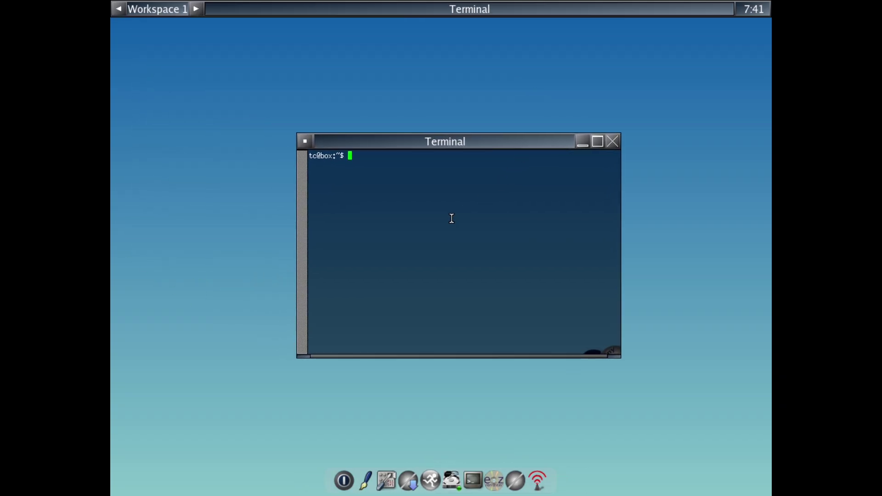
pyautogui.write('una')
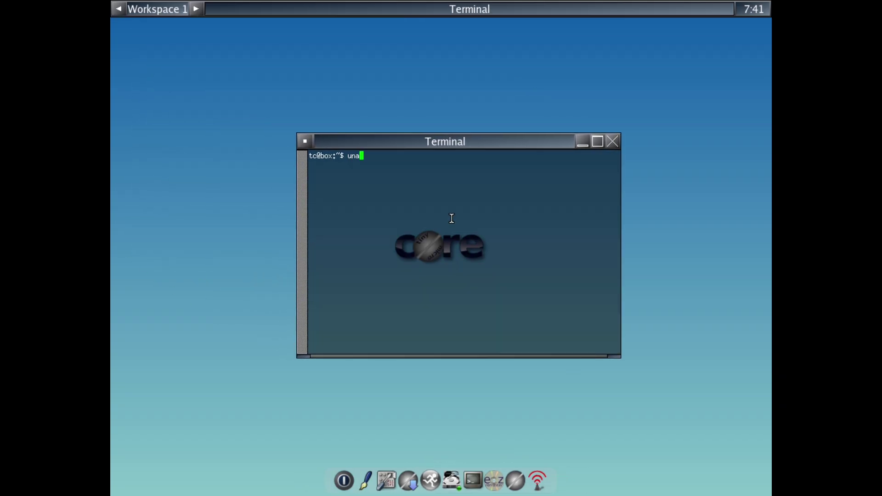
pyautogui.write('me -a')
pyautogui.press('Return')
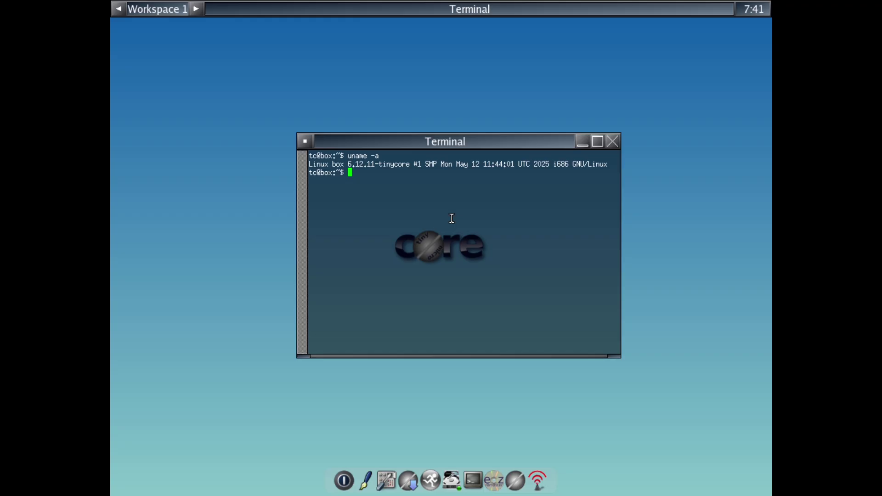
pyautogui.write('uname -r')
pyautogui.press('Return')
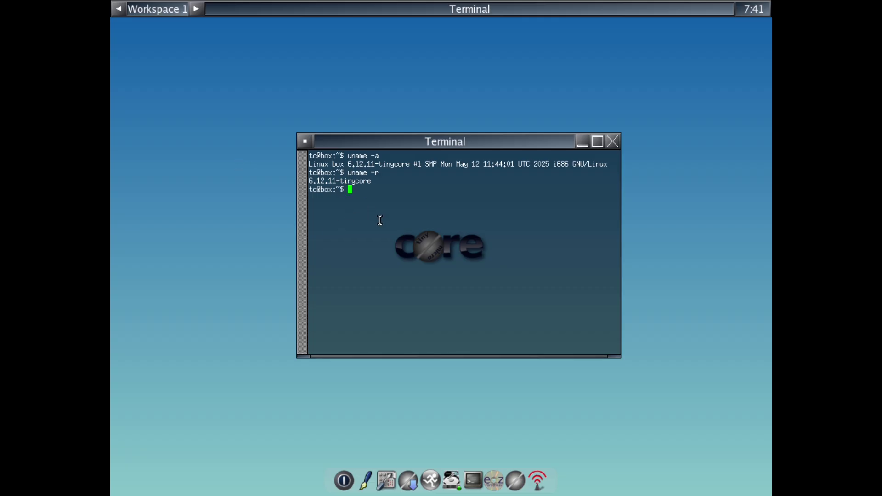
pyautogui.write('exit')
pyautogui.press('Return')
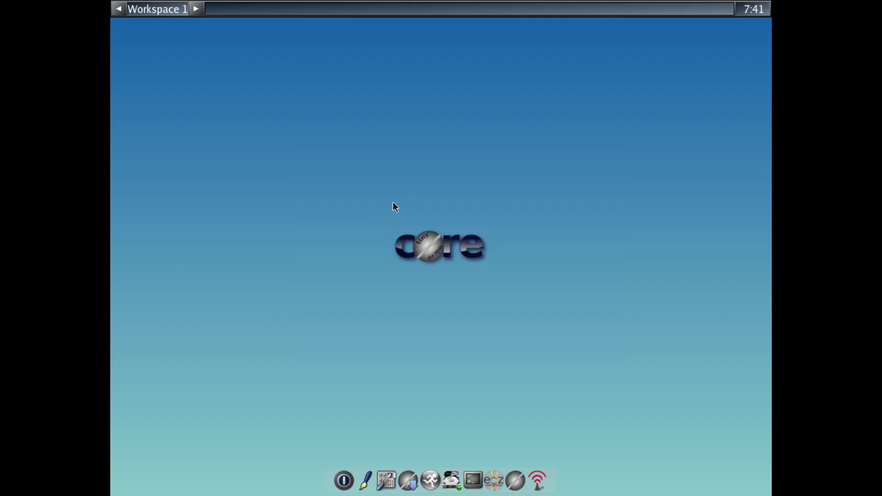
# Launch the app browser, triggering the fastest-mirror check, and browse the desktop root menu's submenus.
pyautogui.click(423, 473)
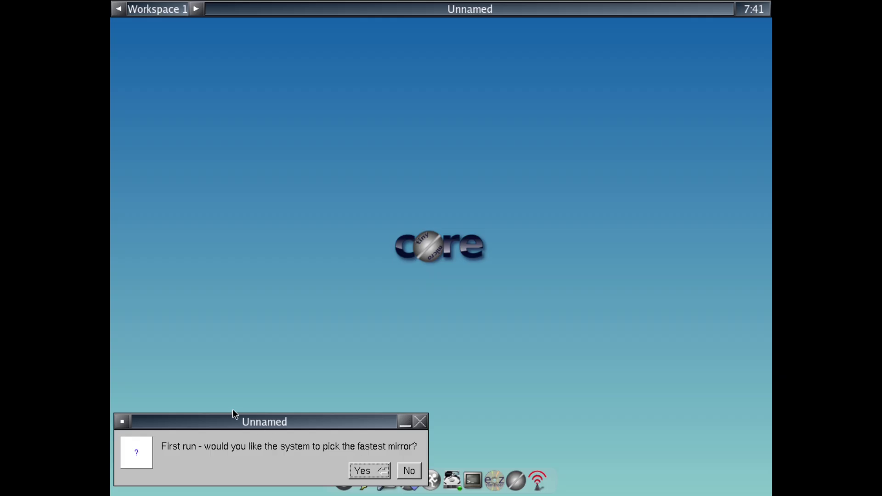
pyautogui.moveTo(241, 420); pyautogui.dragTo(395, 238)
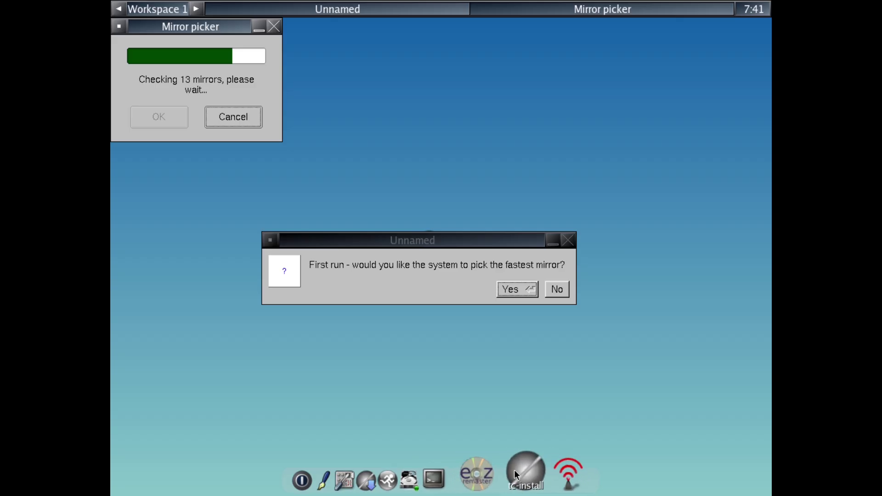
pyautogui.rightClick(538, 130)
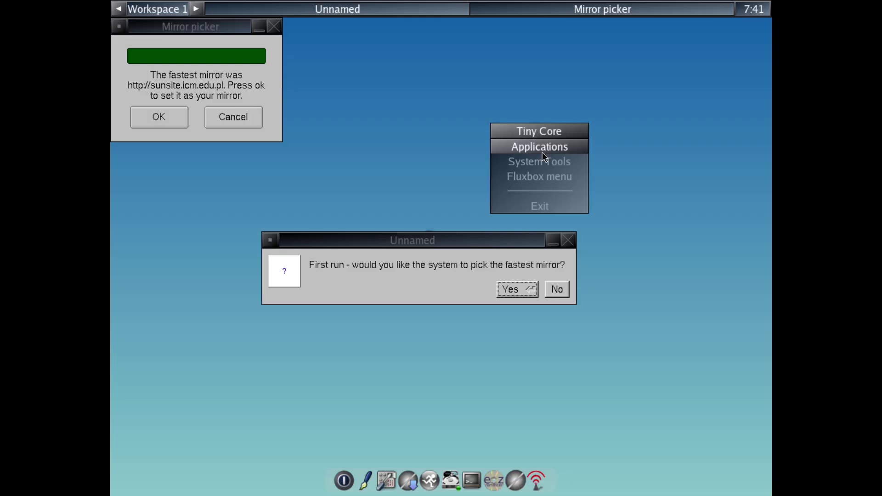
pyautogui.moveTo(542, 153)
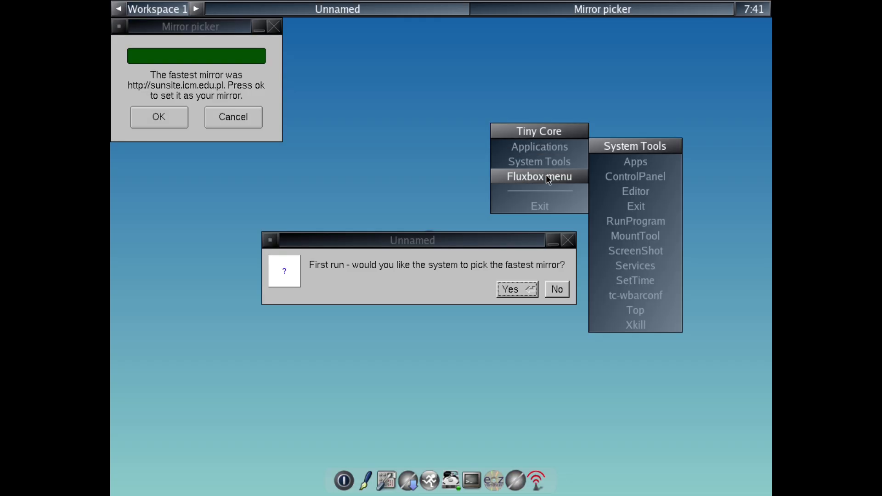
pyautogui.moveTo(550, 179)
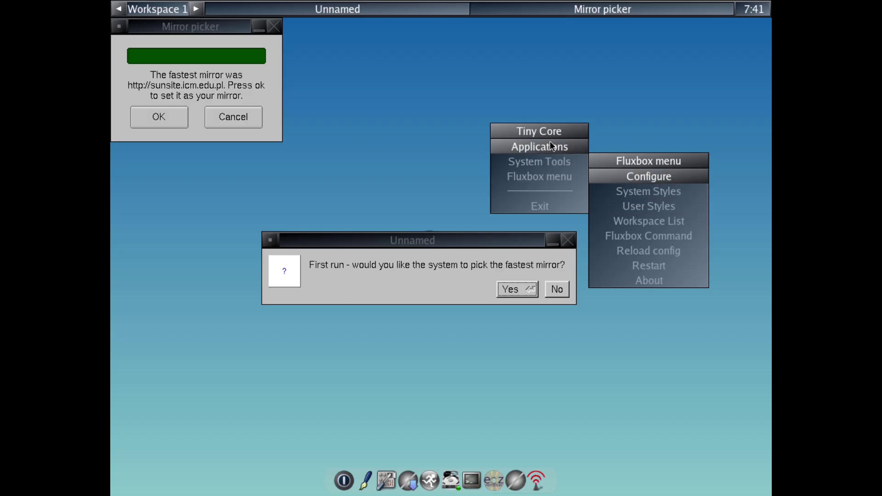
# Accept sunsite.icm.edu.pl as the mirror and maximize the Apps browser.
pyautogui.click(165, 122)
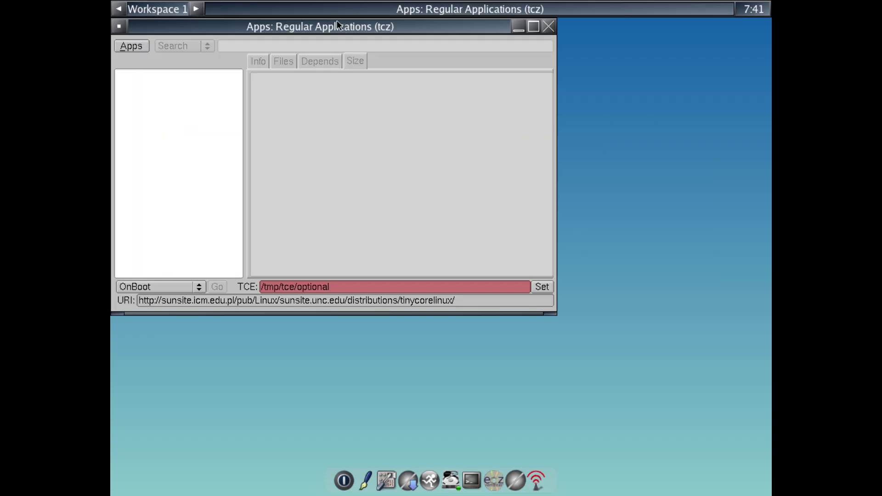
pyautogui.doubleClick(337, 25)
pyautogui.moveTo(337, 26); pyautogui.dragTo(404, 69)
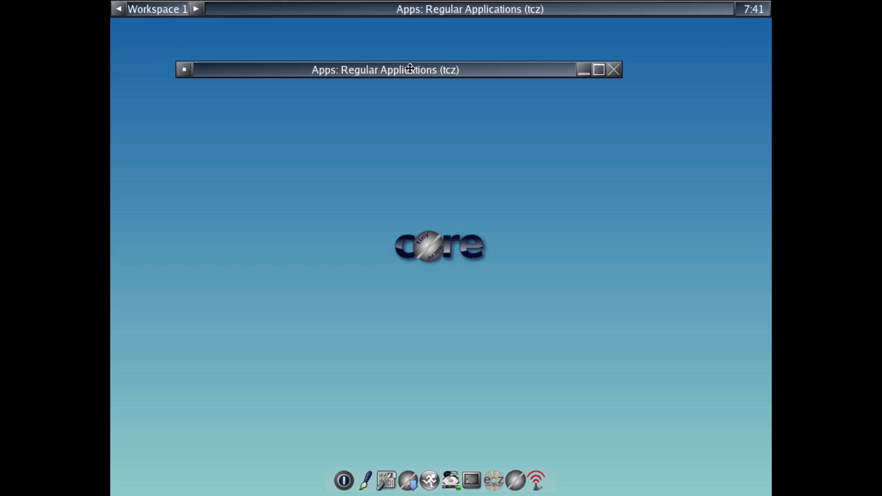
pyautogui.click(600, 70)
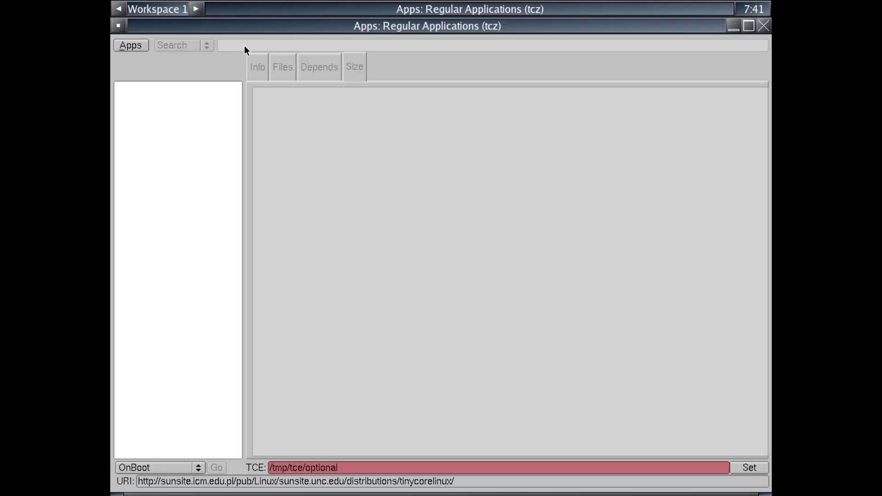
# Load the remote extension list and search it for firefox.
pyautogui.click(142, 44)
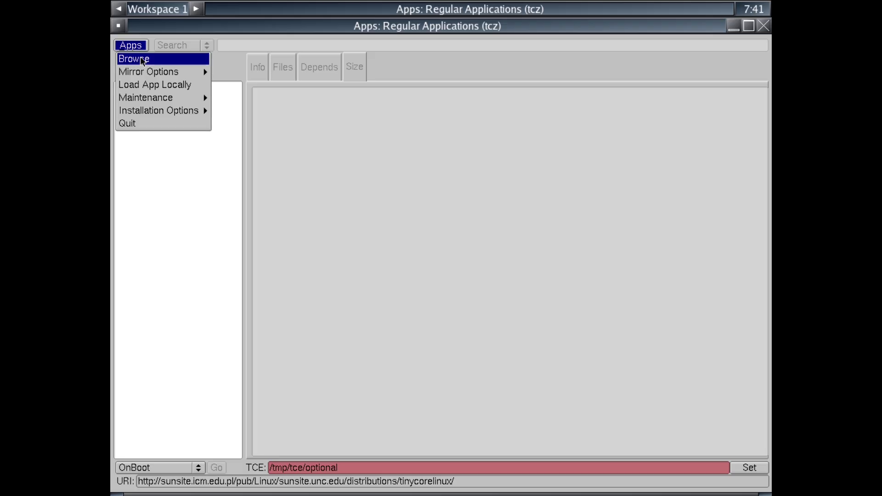
pyautogui.click(143, 59)
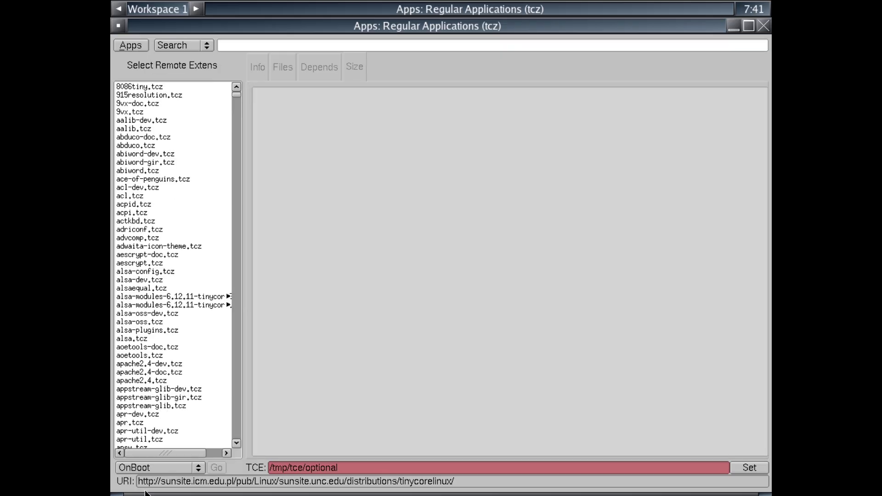
pyautogui.click(284, 46)
pyautogui.write('firefox')
pyautogui.press('Return')
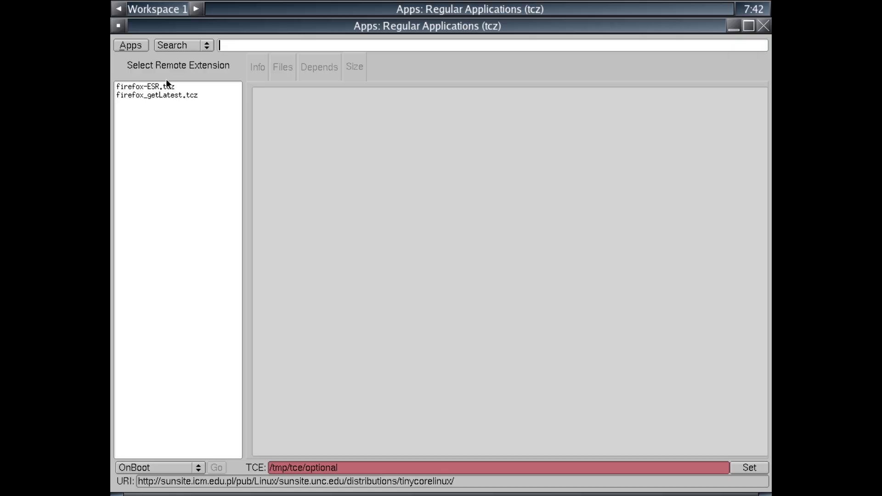
# Restore the Apps window and open a Terminal near the bottom of the screen.
pyautogui.click(748, 26)
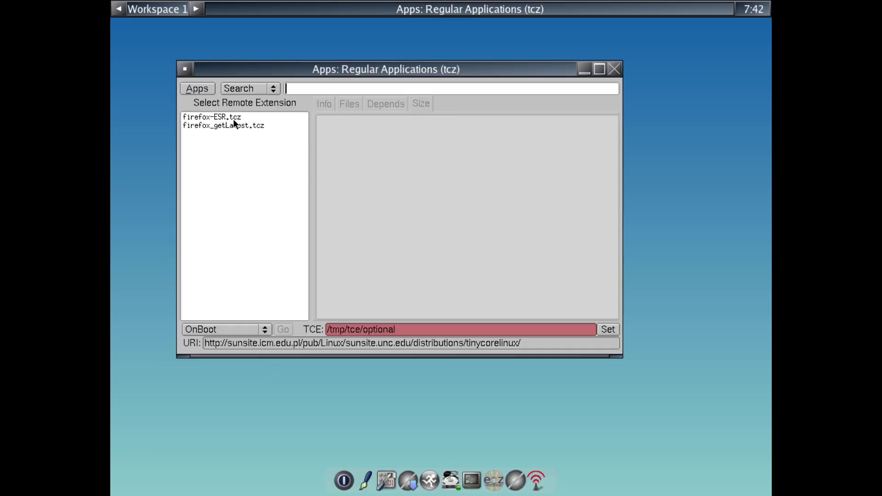
pyautogui.click(480, 481)
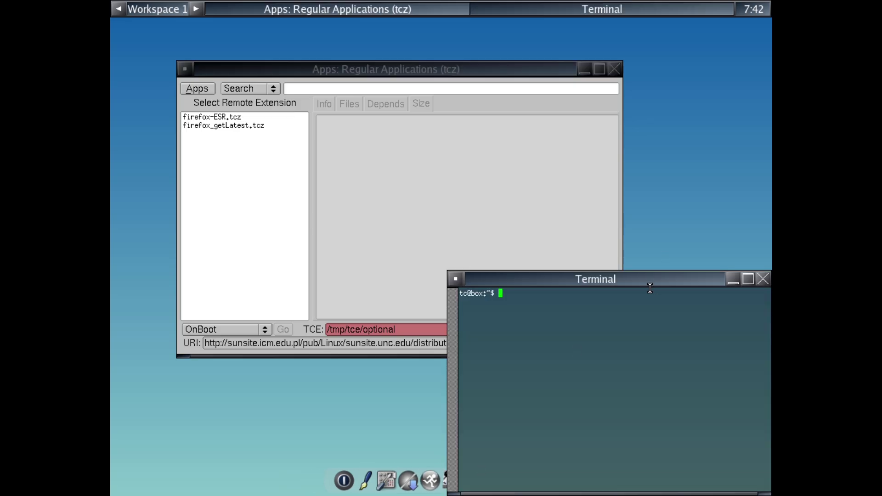
pyautogui.moveTo(645, 283); pyautogui.dragTo(613, 398)
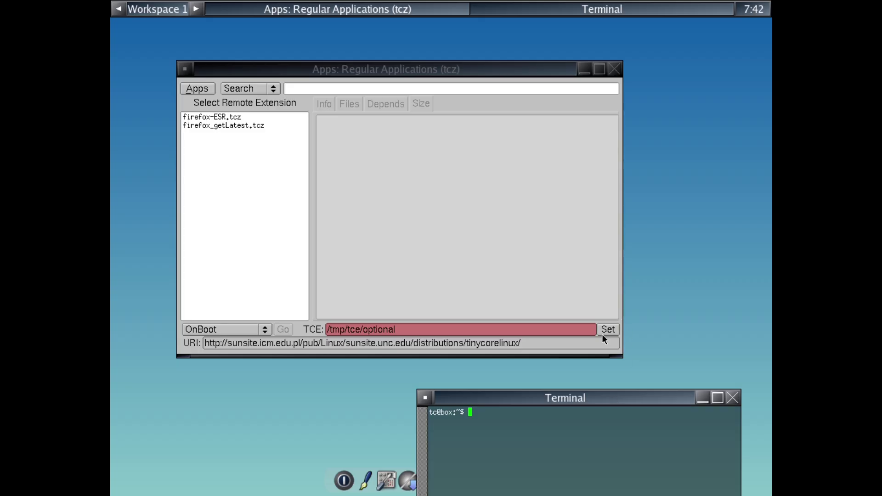
# List candidate TCE directories, run tce-load -wi firefox, and re-search Apps for firefox.
pyautogui.click(605, 331)
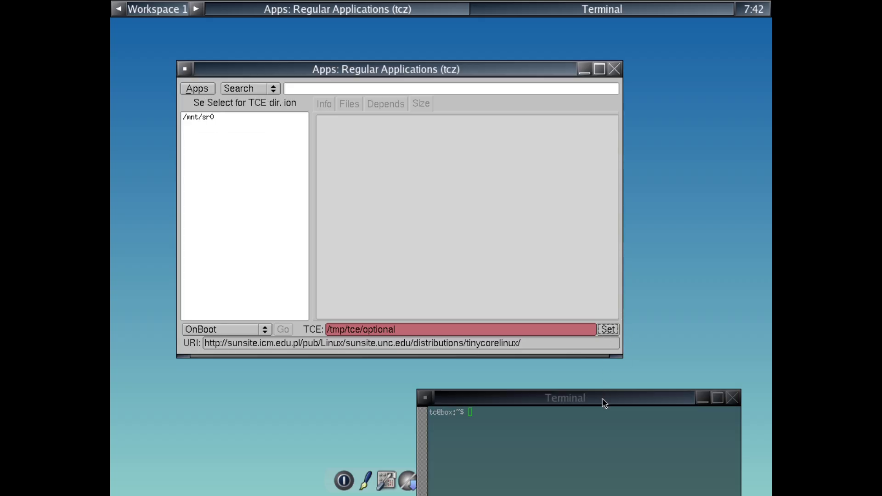
pyautogui.moveTo(604, 403); pyautogui.dragTo(595, 178)
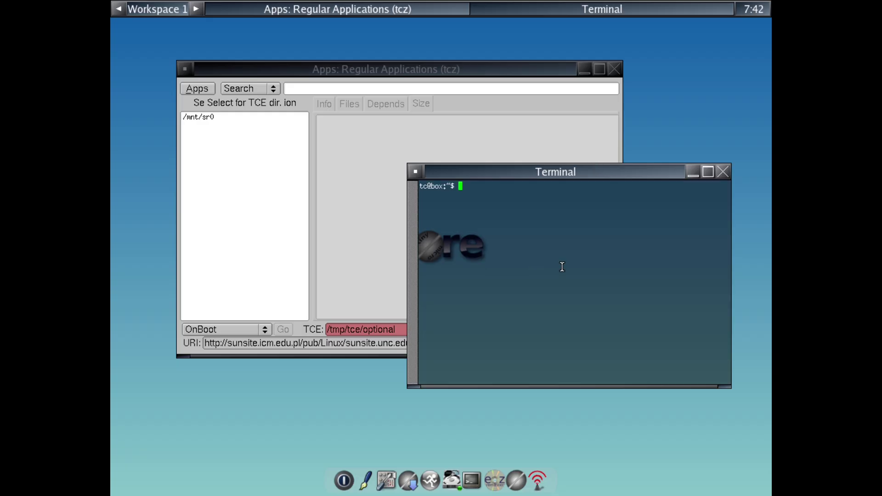
pyautogui.write('tce-load -wi firefox')
pyautogui.press('Return')
pyautogui.click(298, 86)
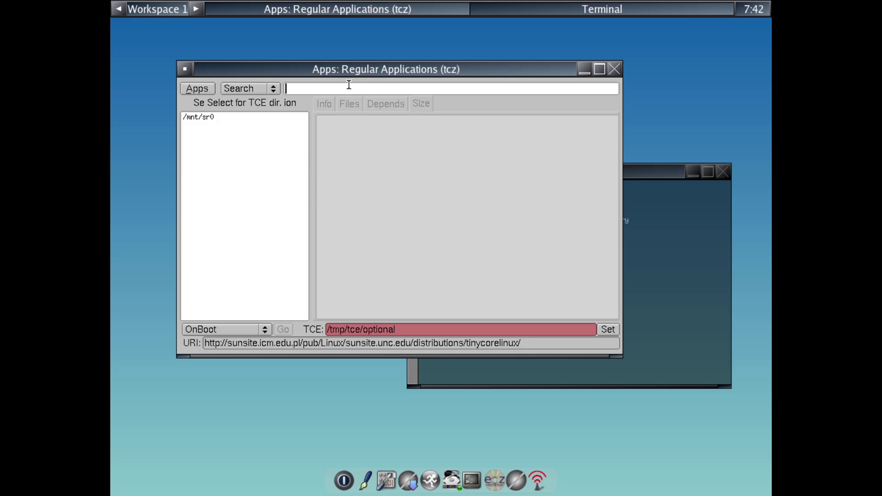
pyautogui.write('firefox')
pyautogui.press('Return')
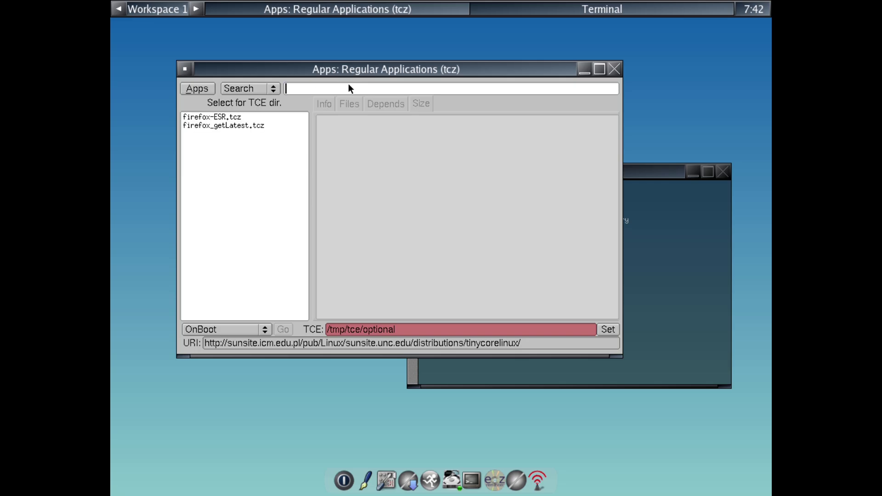
# Set firefox-ESR.tcz as the TCE directory and rearrange the Apps and Terminal windows.
pyautogui.click(217, 118)
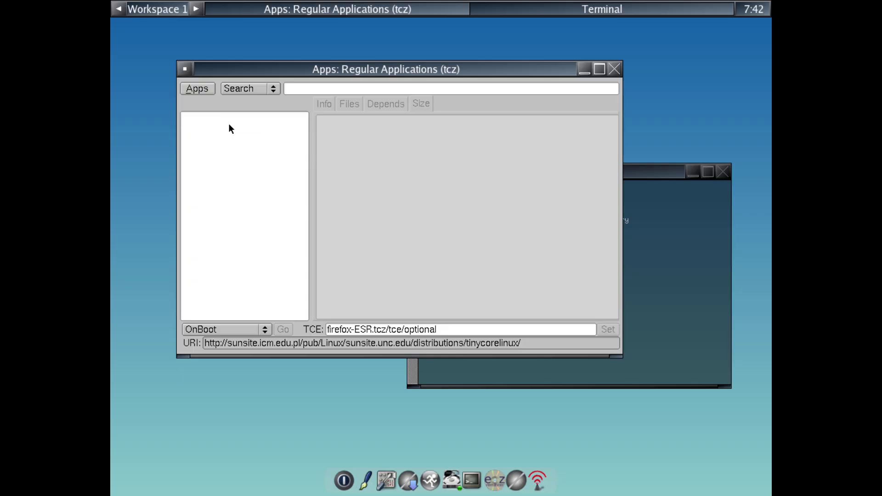
pyautogui.moveTo(482, 69); pyautogui.dragTo(362, 85)
pyautogui.moveTo(551, 172); pyautogui.dragTo(580, 172)
pyautogui.moveTo(283, 88); pyautogui.dragTo(338, 85)
pyautogui.moveTo(265, 86); pyautogui.dragTo(287, 89)
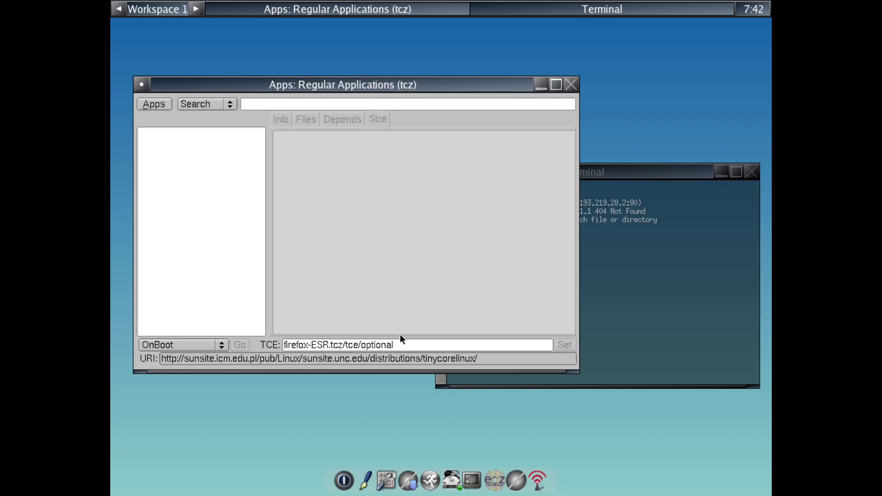
# Run Maintenance > Check for Updates in Apps, checking the Terminal output alongside.
pyautogui.click(163, 110)
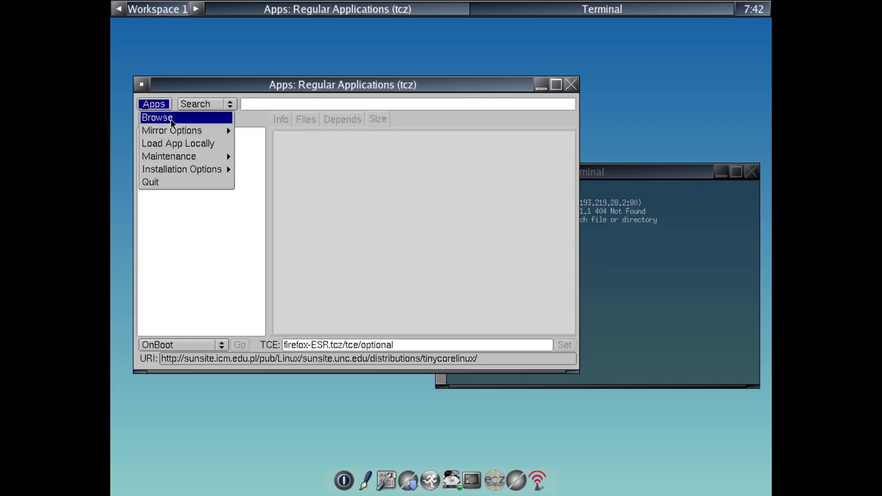
pyautogui.moveTo(178, 132)
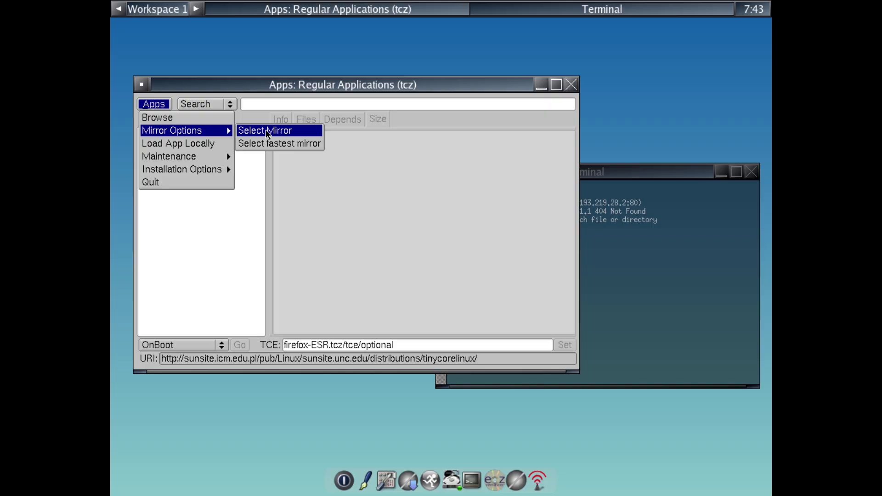
pyautogui.moveTo(203, 158)
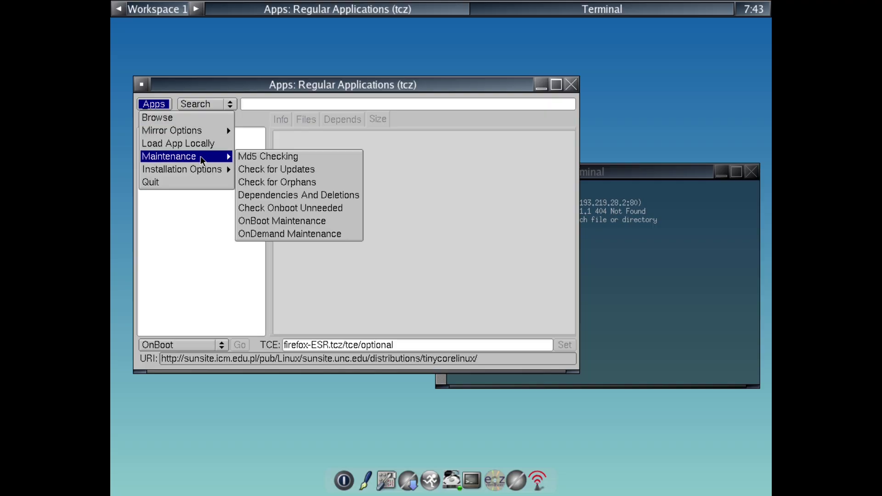
pyautogui.click(294, 169)
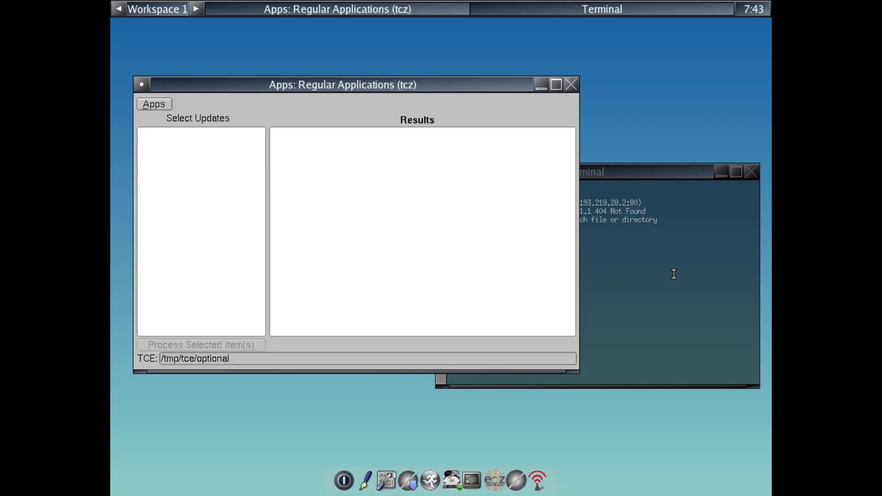
pyautogui.click(689, 275)
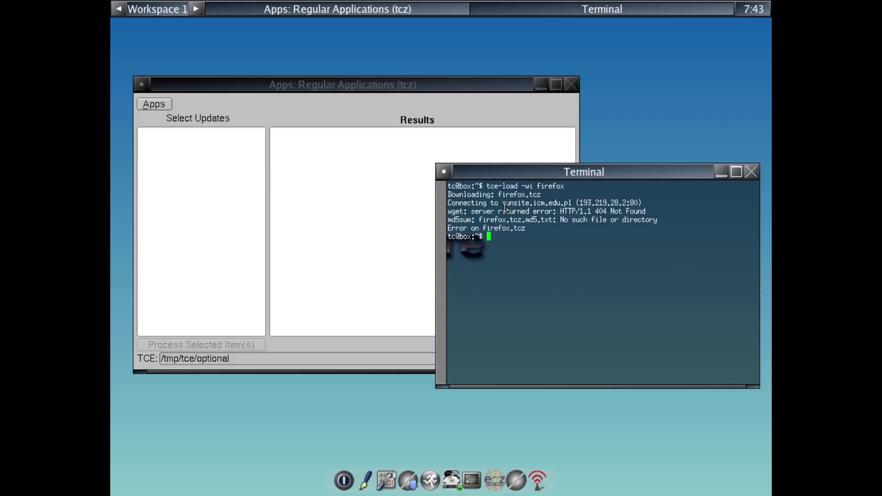
pyautogui.click(213, 85)
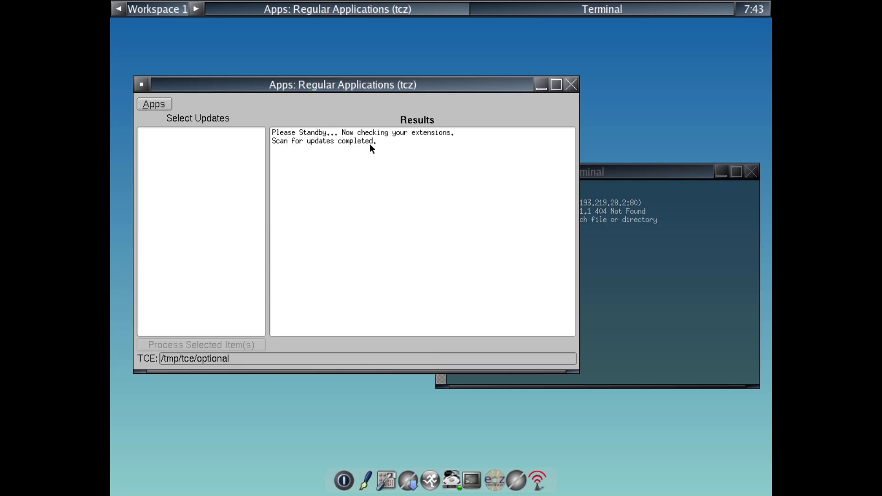
# Return to browsing remote extensions and search for firefox.
pyautogui.click(145, 104)
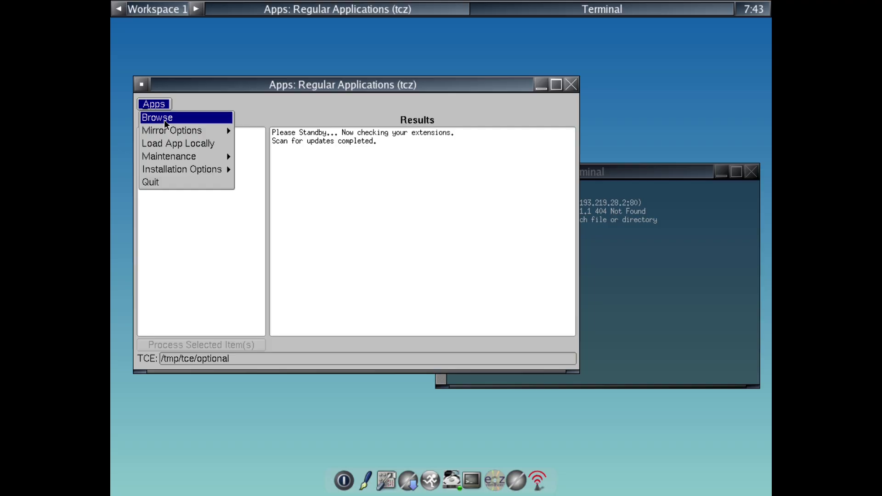
pyautogui.click(156, 117)
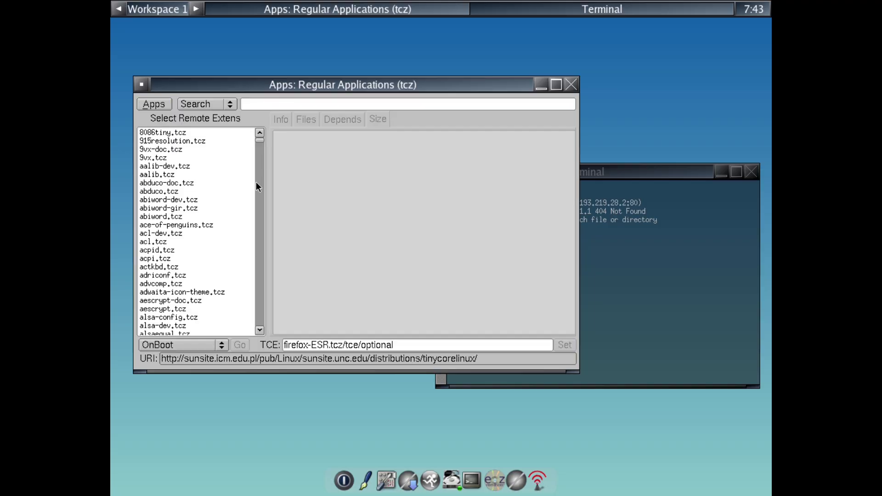
pyautogui.click(289, 103)
pyautogui.write('firefox')
pyautogui.press('Return')
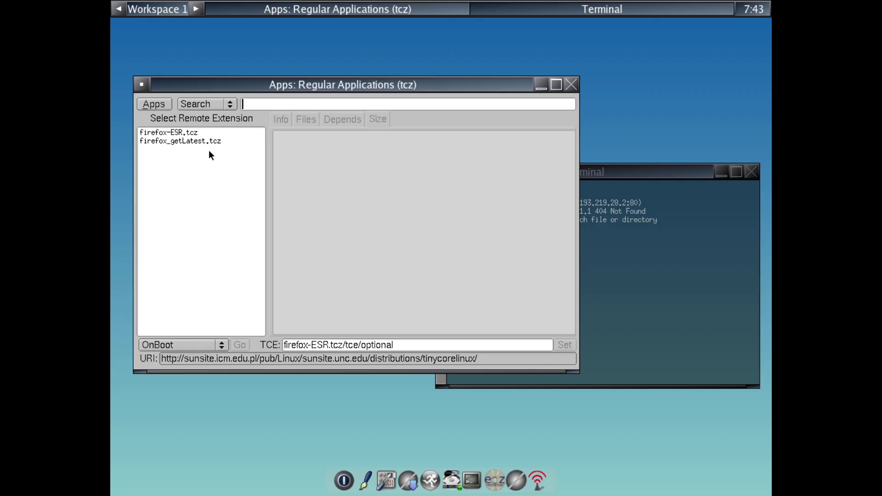
# Select firefox_getLatest.tcz, read its Info text, and try installing it, which fails.
pyautogui.click(164, 143)
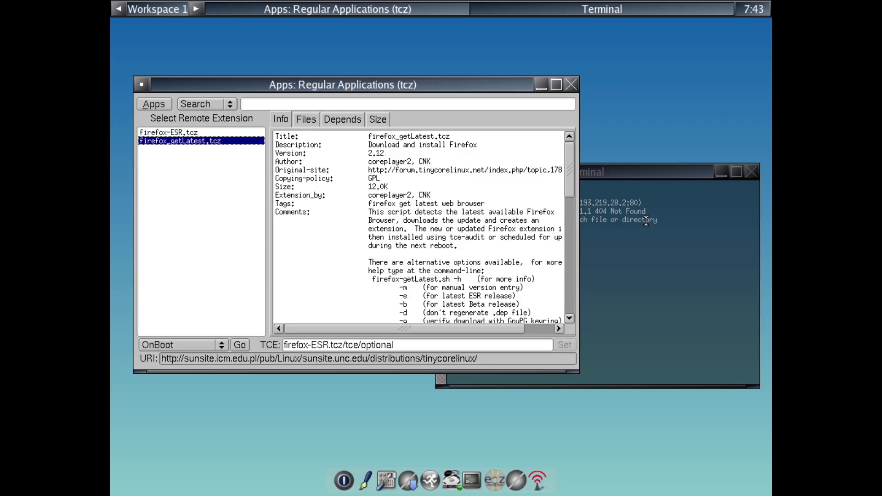
pyautogui.moveTo(569, 177); pyautogui.dragTo(562, 328)
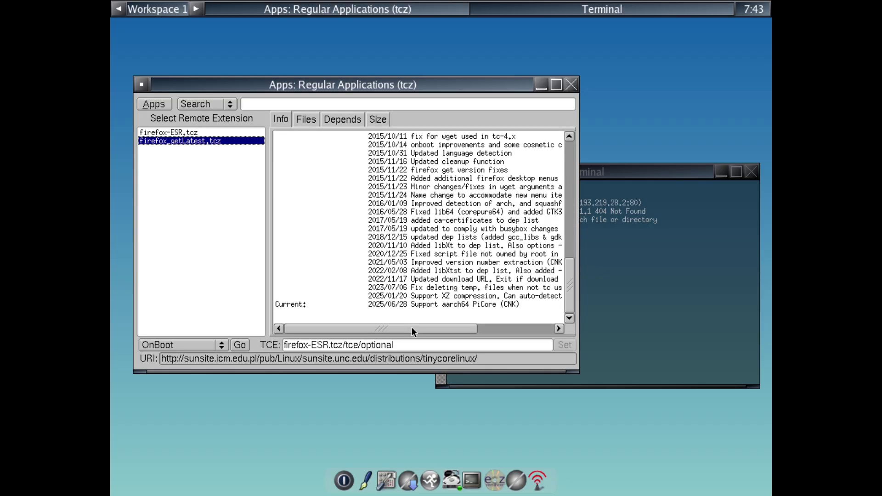
pyautogui.moveTo(412, 328); pyautogui.dragTo(575, 329)
pyautogui.click(239, 344)
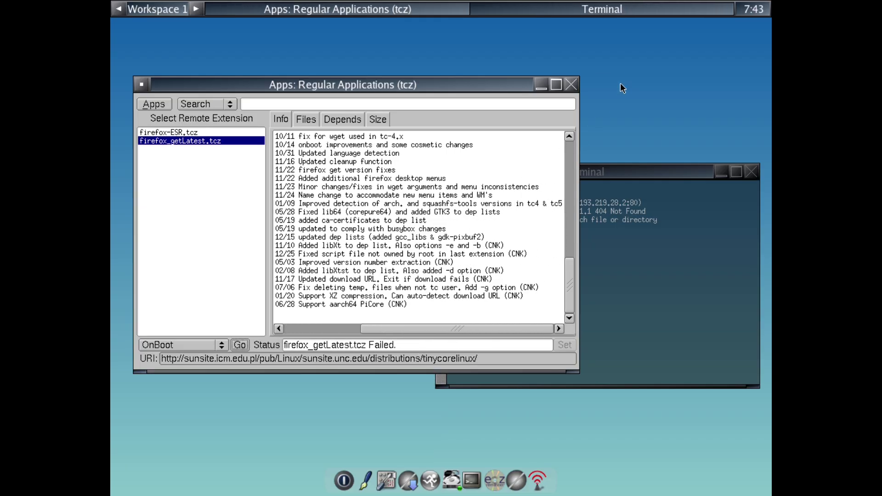
# Bring the app browser forward and select its failed download status text.
pyautogui.rightClick(629, 68)
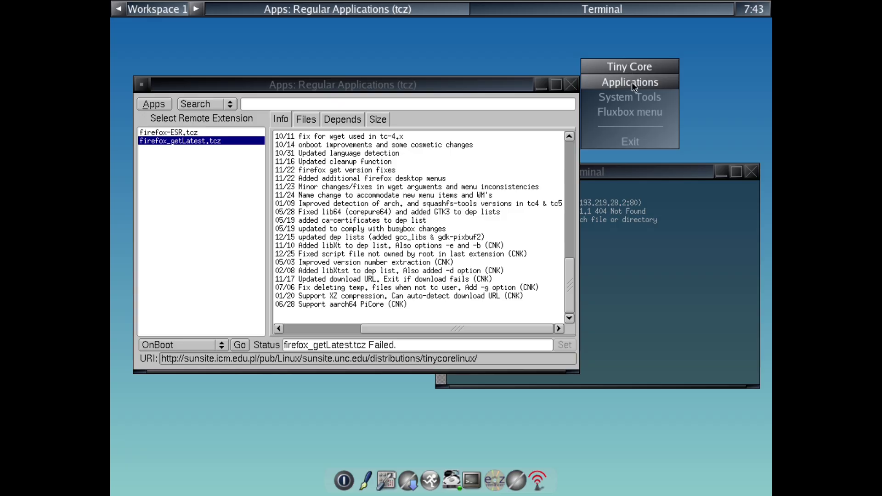
pyautogui.moveTo(632, 83)
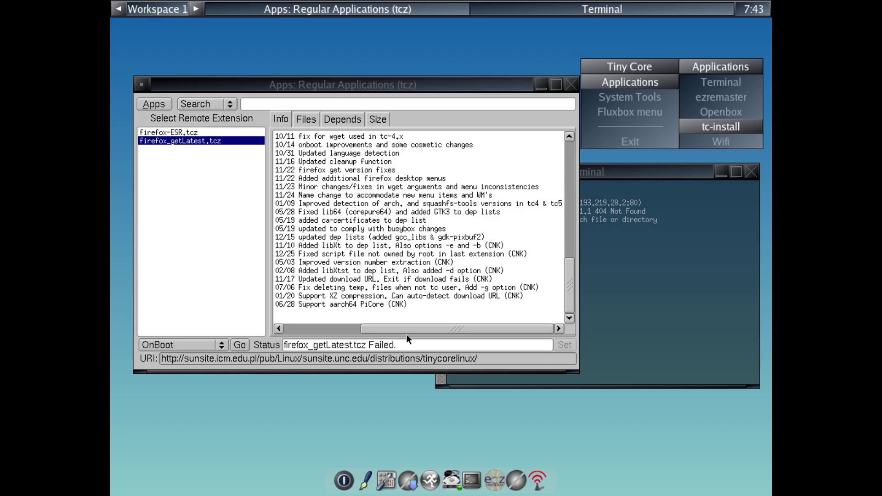
pyautogui.click(409, 347)
pyautogui.moveTo(403, 343); pyautogui.dragTo(184, 346)
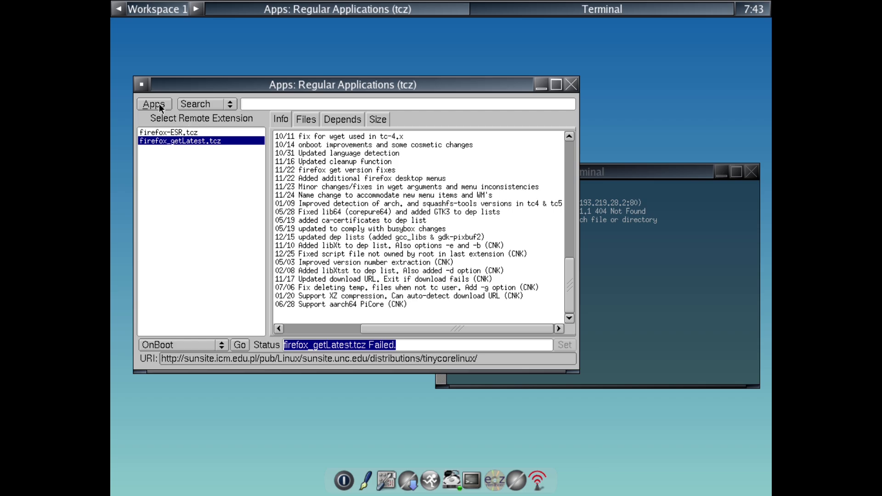
# Attempt Reboot with Backup from the desktop Exit options, then dismiss the backup error.
pyautogui.rightClick(293, 35)
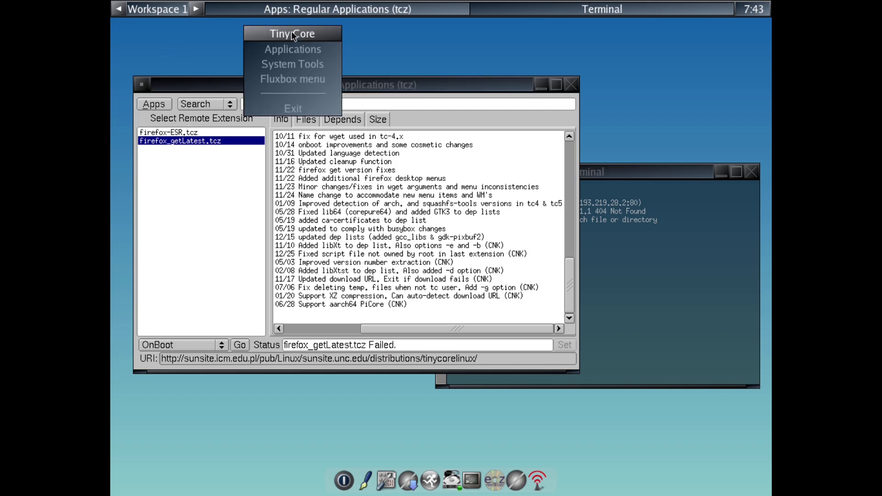
pyautogui.click(521, 31)
pyautogui.rightClick(530, 35)
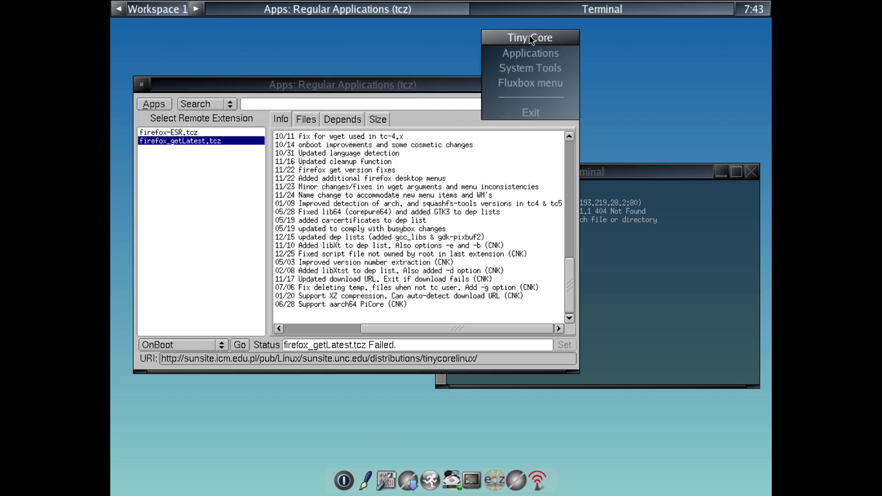
pyautogui.click(533, 113)
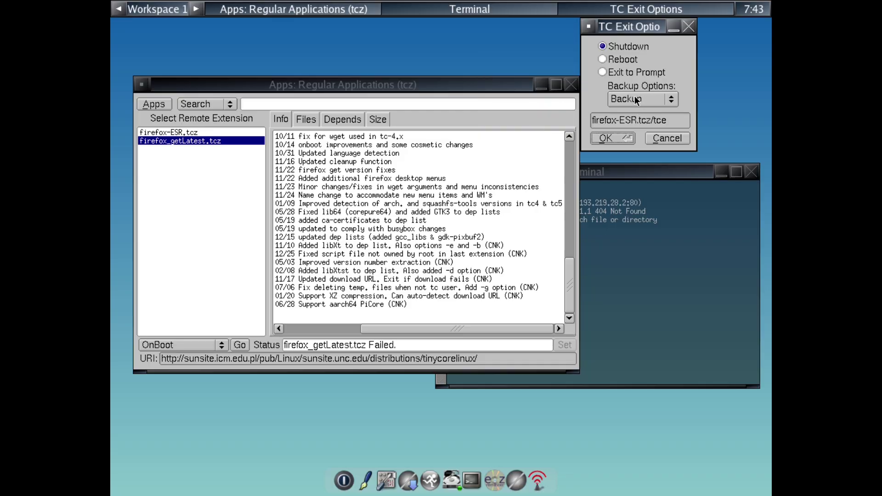
pyautogui.click(614, 61)
pyautogui.click(611, 137)
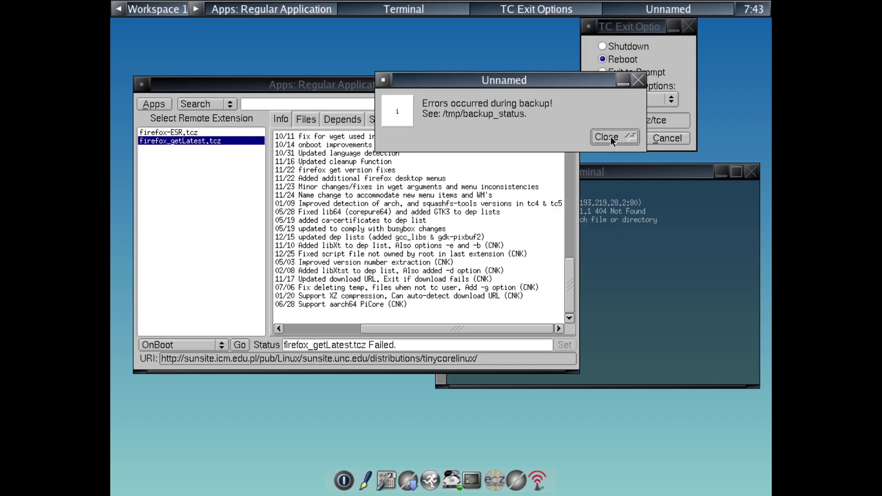
pyautogui.click(611, 137)
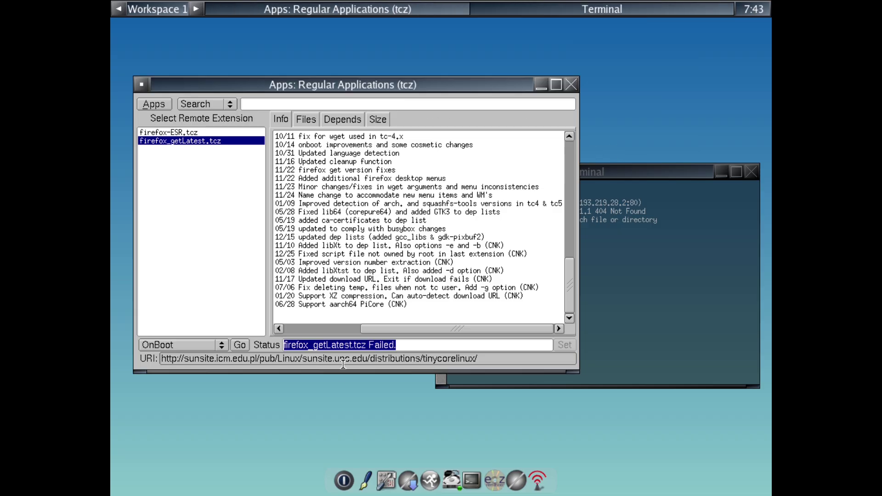
# Close the app browser and terminal, retry Reboot with Backup, and dismiss the error.
pyautogui.click(576, 83)
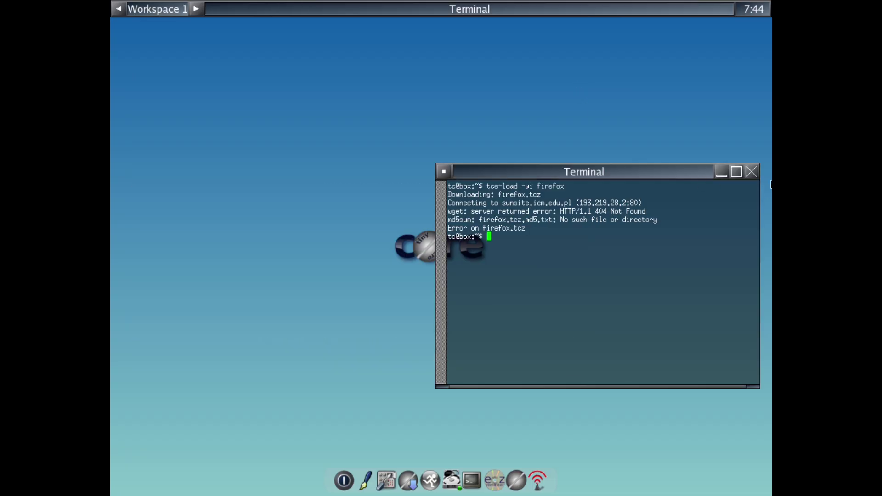
pyautogui.click(752, 173)
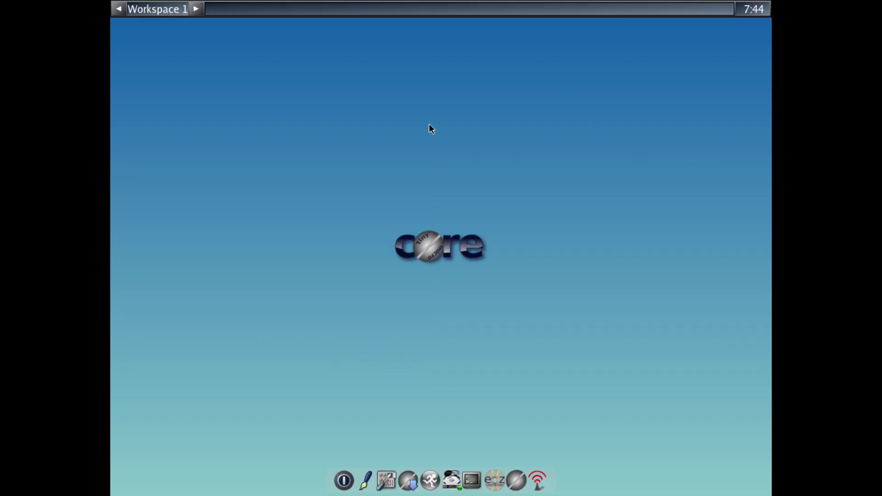
pyautogui.rightClick(429, 124)
pyautogui.click(434, 205)
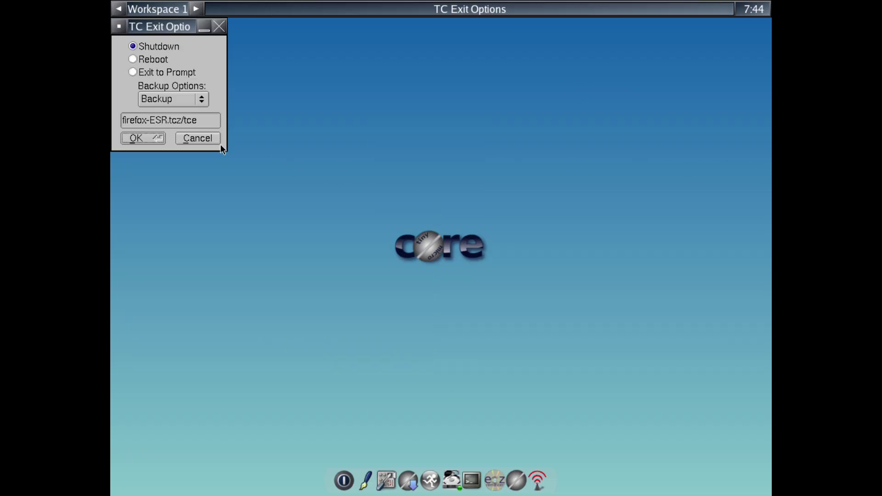
pyautogui.click(158, 61)
pyautogui.moveTo(217, 122); pyautogui.dragTo(112, 120)
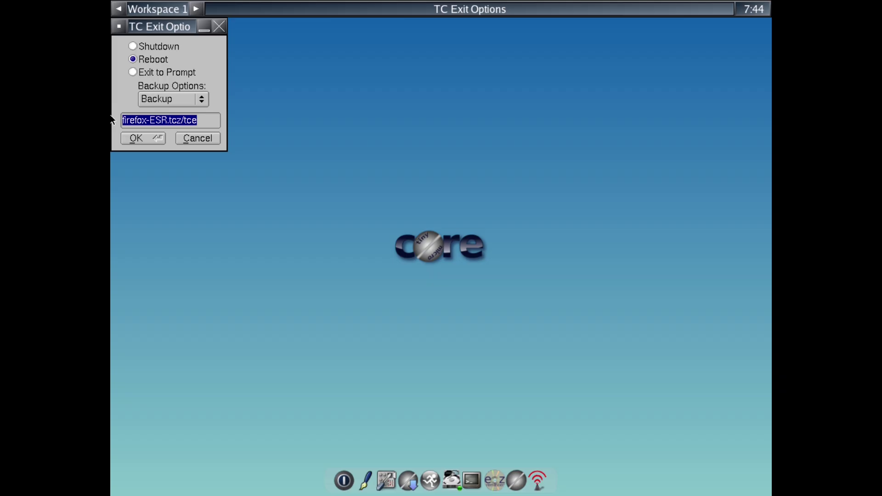
pyautogui.click(143, 139)
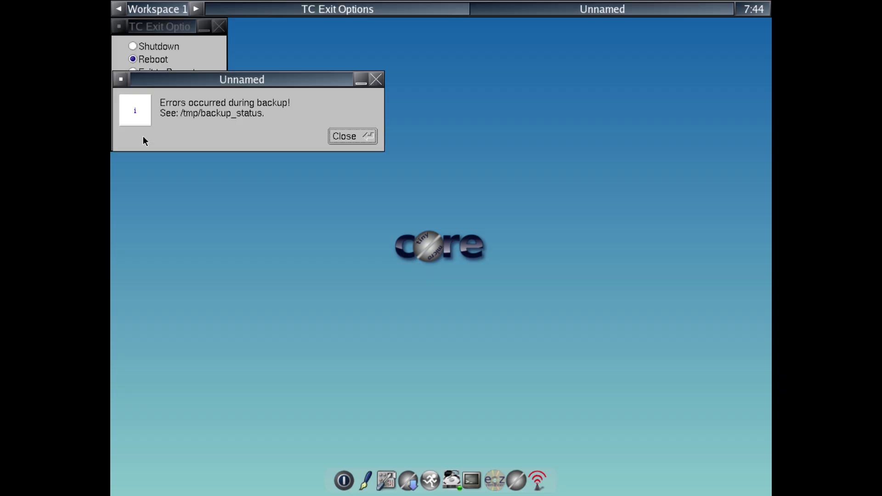
pyautogui.click(353, 136)
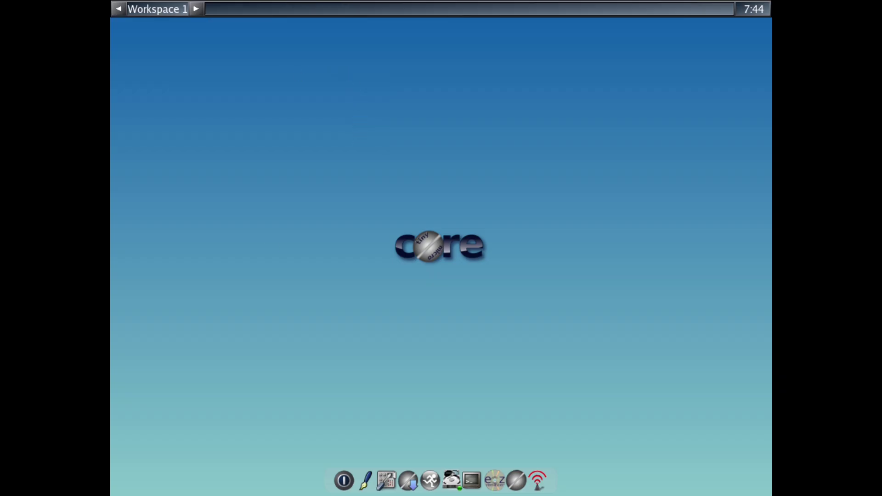
# Toggle the exit choices between Exit to Prompt, Reboot and Shutdown, then close without exiting.
pyautogui.click(352, 478)
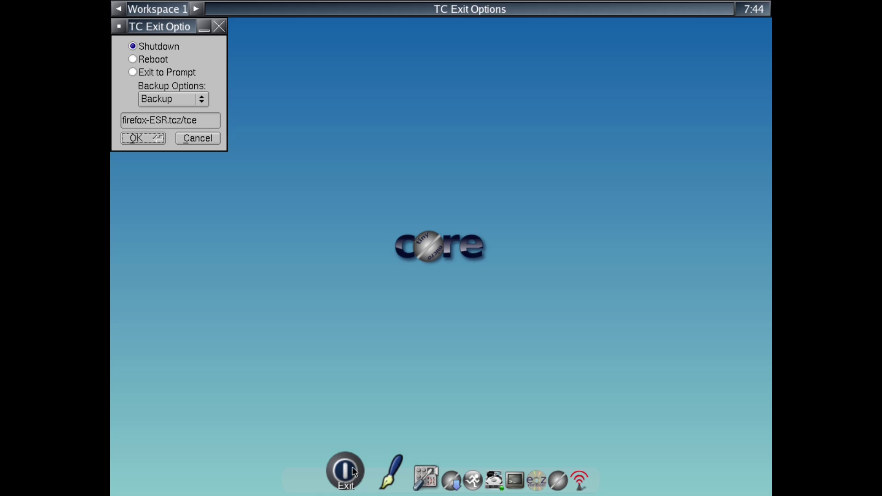
pyautogui.click(155, 71)
pyautogui.click(154, 61)
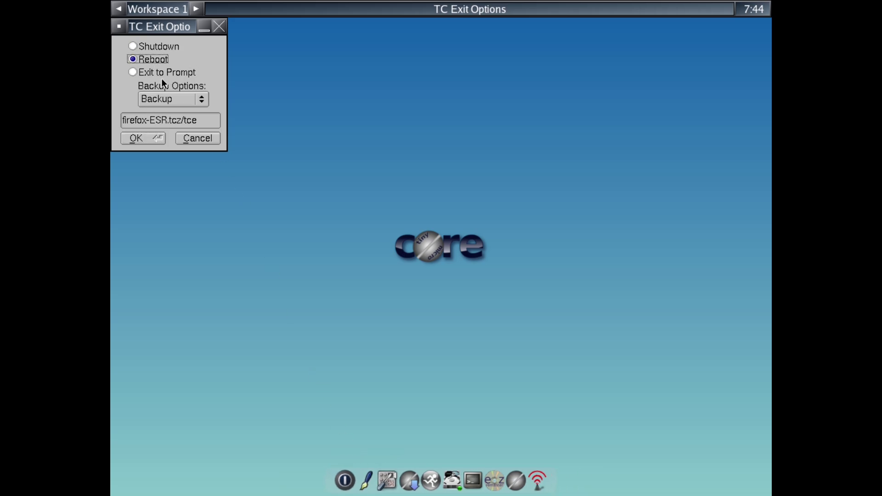
pyautogui.click(161, 70)
pyautogui.click(161, 61)
pyautogui.click(161, 48)
pyautogui.click(219, 30)
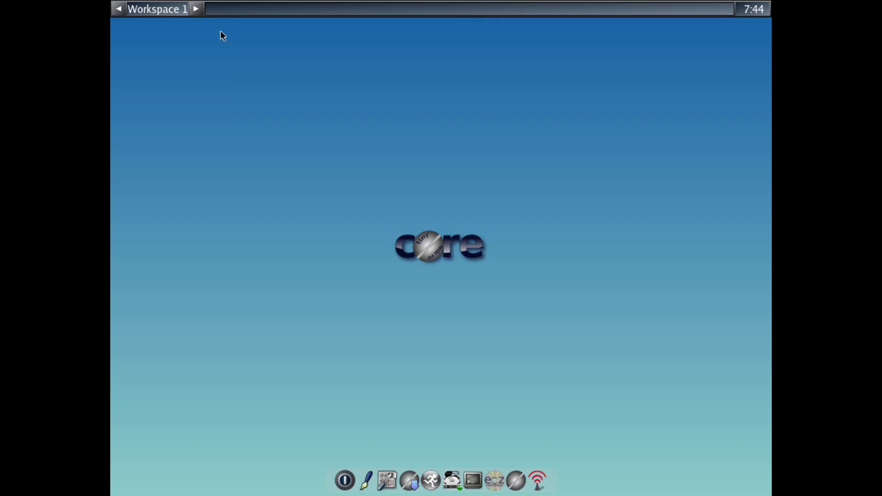
# Open the Control Panel and briefly view the Network and Terminal Server settings.
pyautogui.click(389, 470)
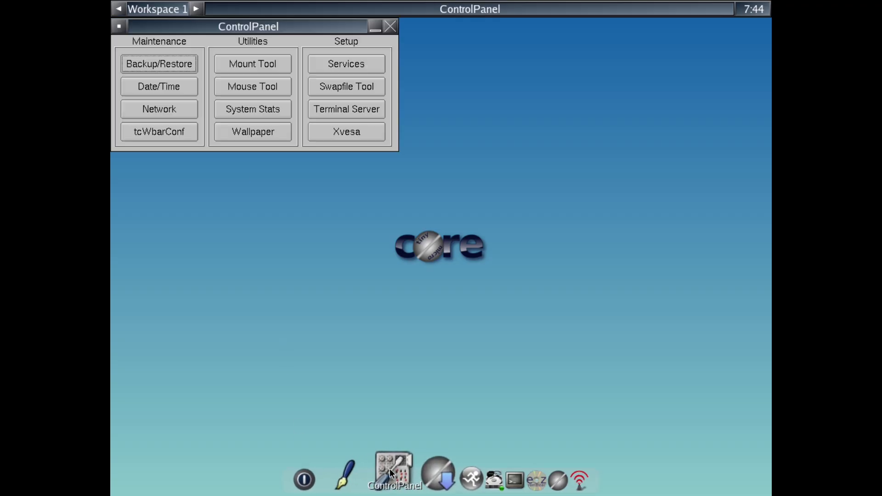
pyautogui.click(161, 109)
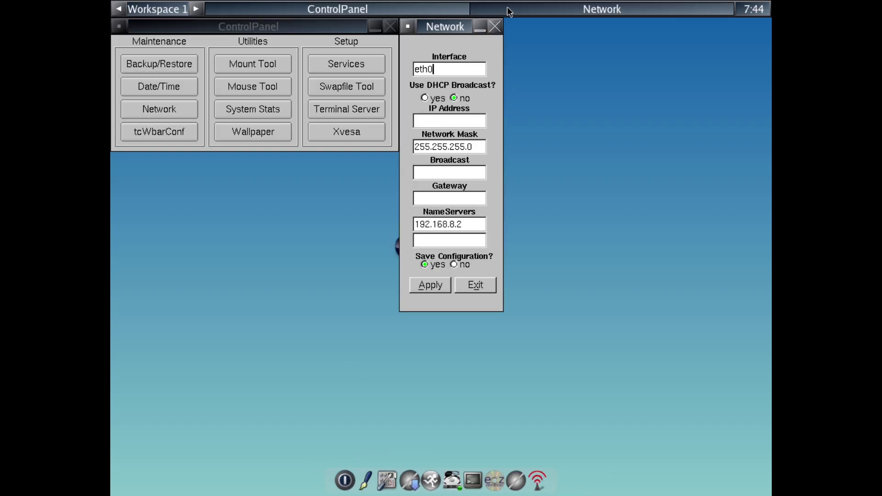
pyautogui.click(500, 27)
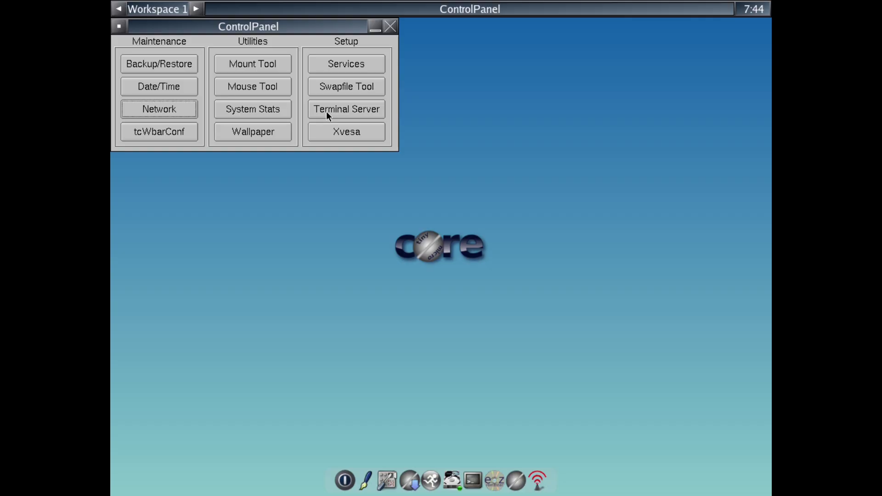
pyautogui.click(343, 109)
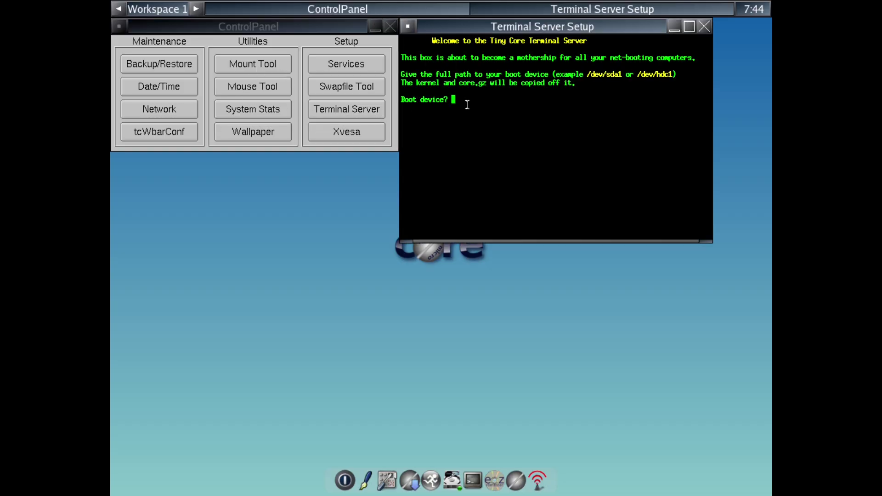
pyautogui.click(704, 27)
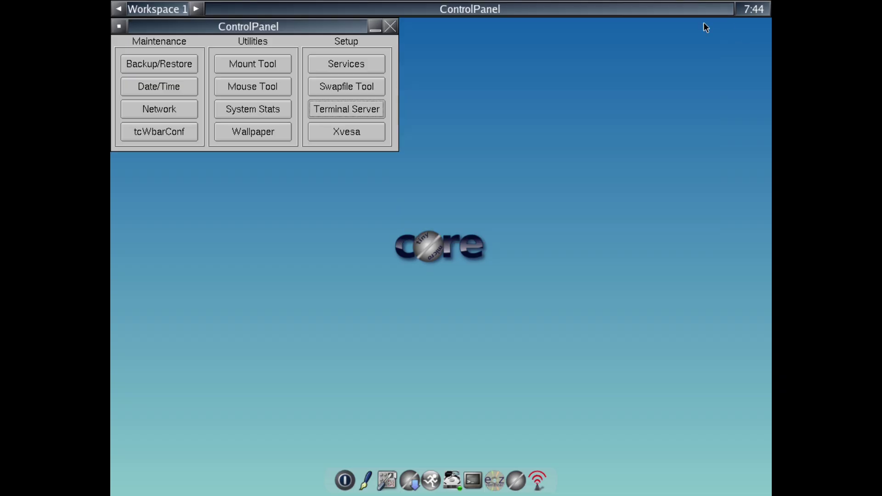
# Run a Backup/Restore dry run on firefox-ESR.tcz/tce, totalling 0.01 MB, then close it.
pyautogui.moveTo(237, 22); pyautogui.dragTo(422, 137)
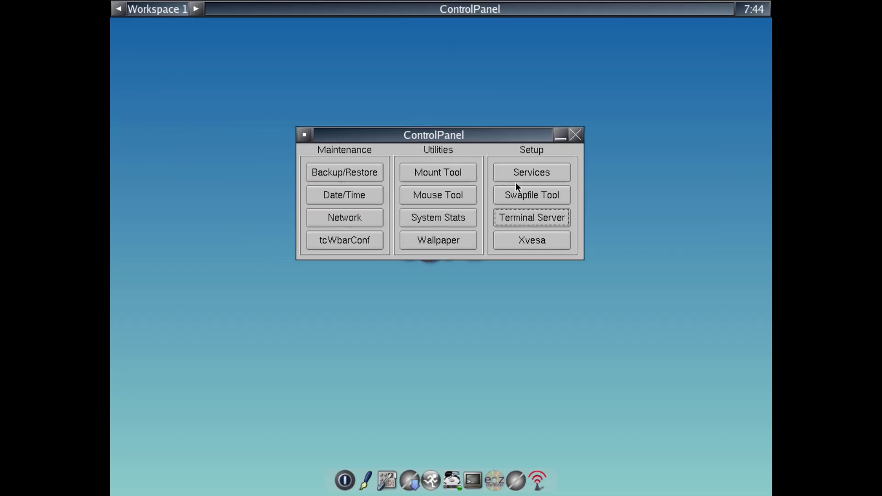
pyautogui.click(345, 172)
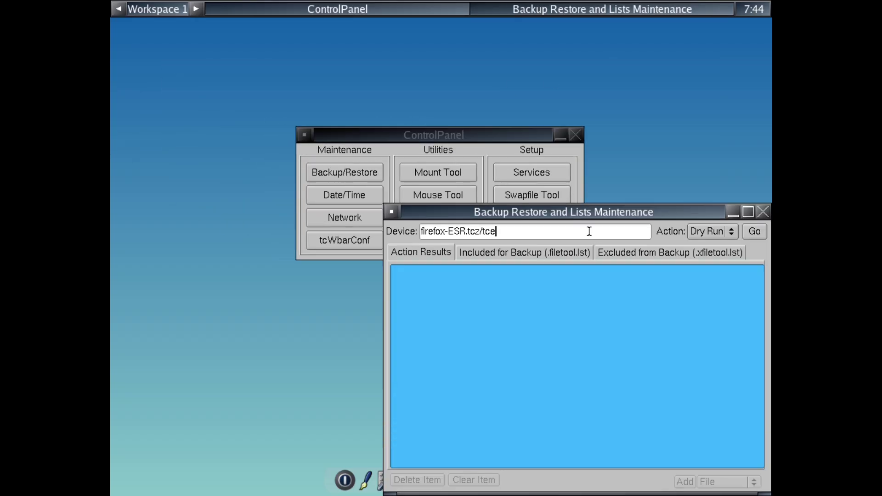
pyautogui.moveTo(632, 207); pyautogui.dragTo(436, 141)
pyautogui.click(558, 165)
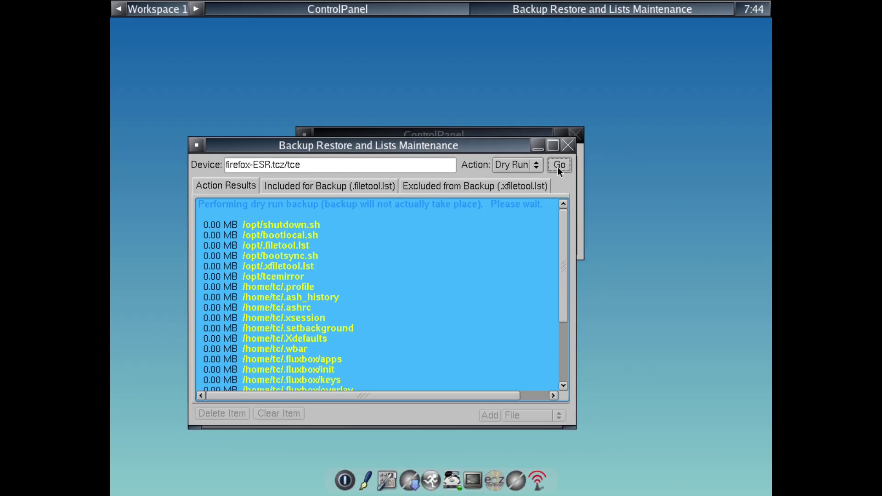
pyautogui.moveTo(563, 227); pyautogui.dragTo(553, 346)
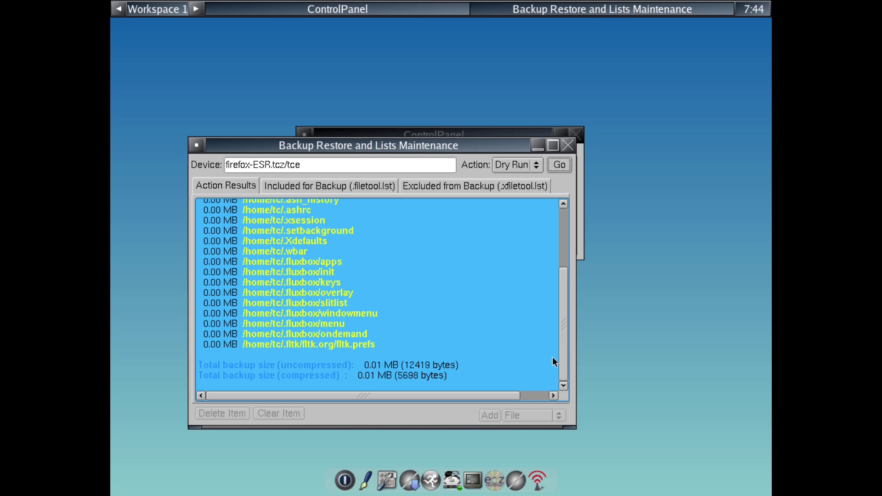
pyautogui.click(568, 145)
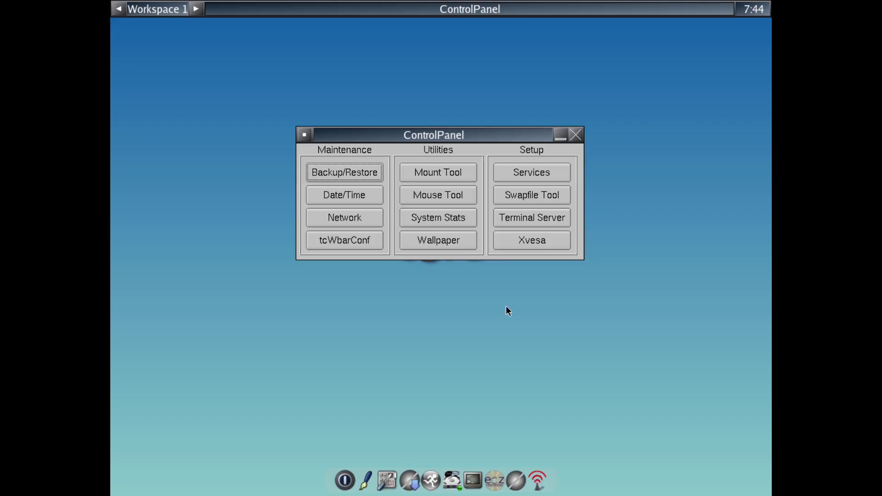
# Attempt Shutdown with Backup from the dock, dismiss the backup error, and close the Control Panel.
pyautogui.click(351, 465)
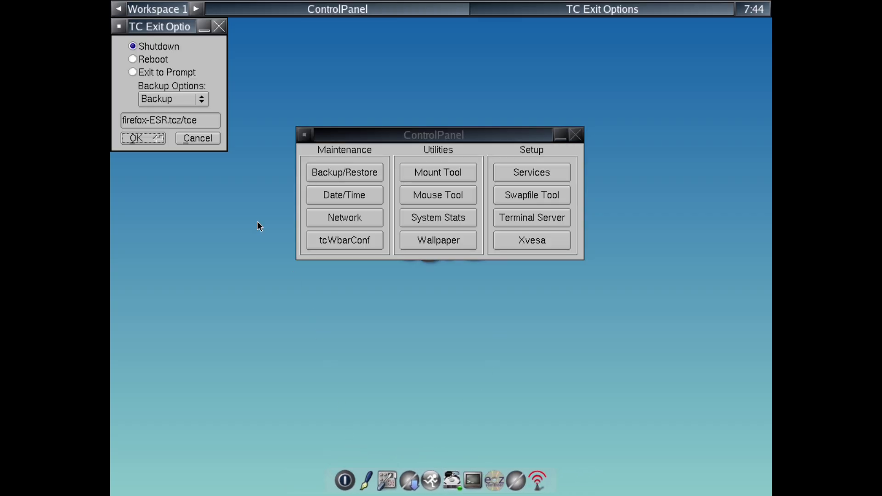
pyautogui.click(168, 72)
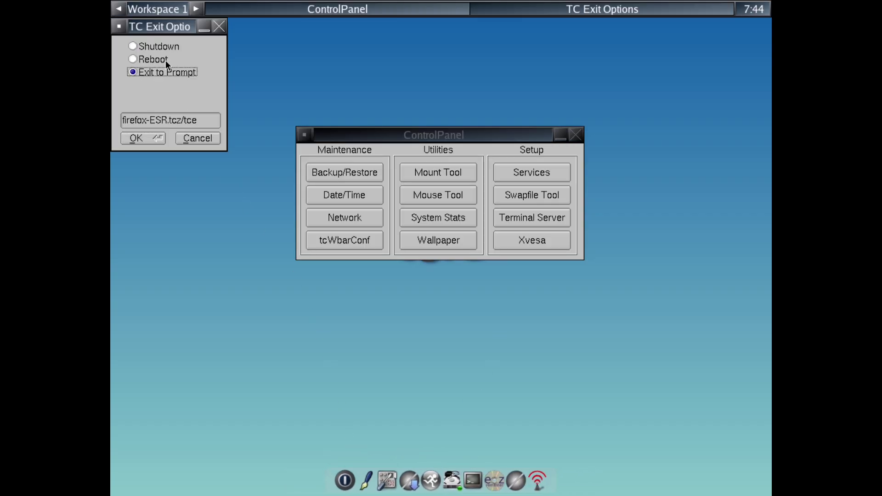
pyautogui.click(166, 60)
pyautogui.click(161, 46)
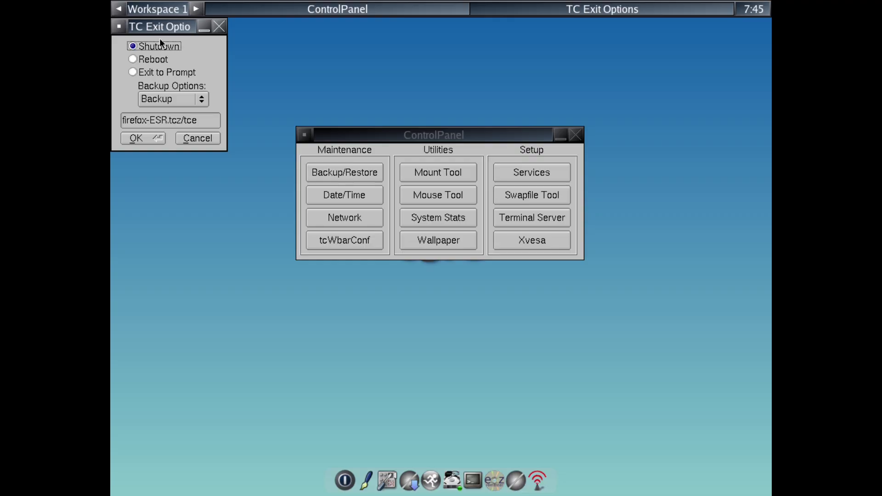
pyautogui.click(142, 139)
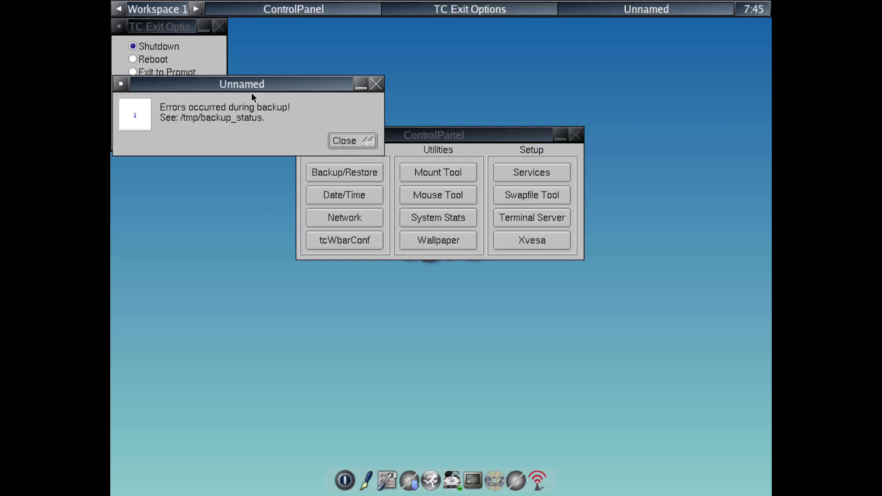
pyautogui.click(361, 146)
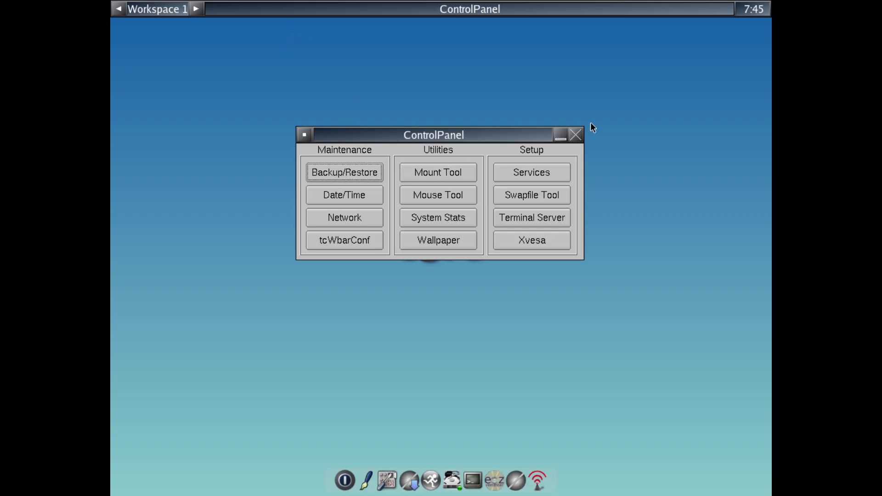
pyautogui.click(575, 135)
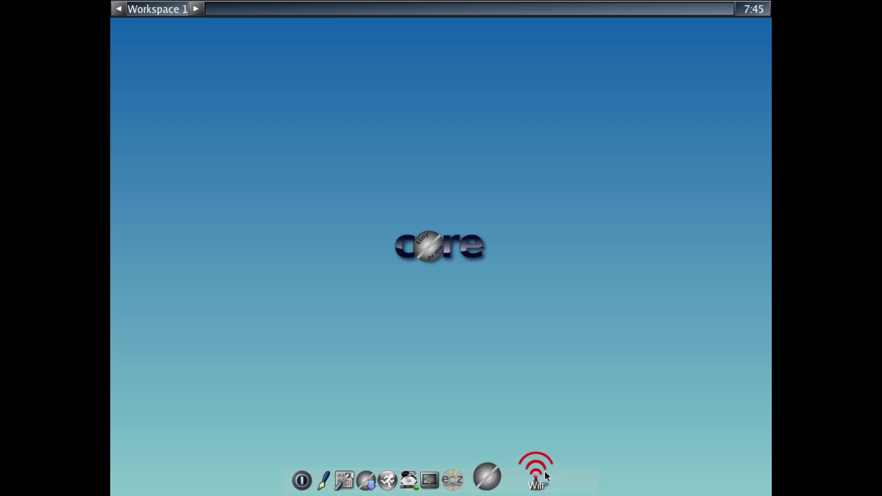
# Launch the Tiny Core installer, a terminal, and the mnttool drive mounter from the dock.
pyautogui.click(545, 473)
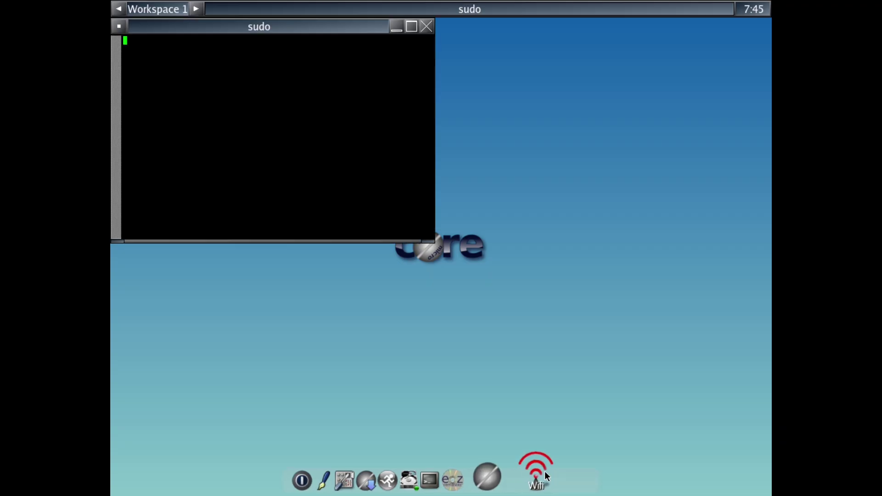
pyautogui.click(515, 473)
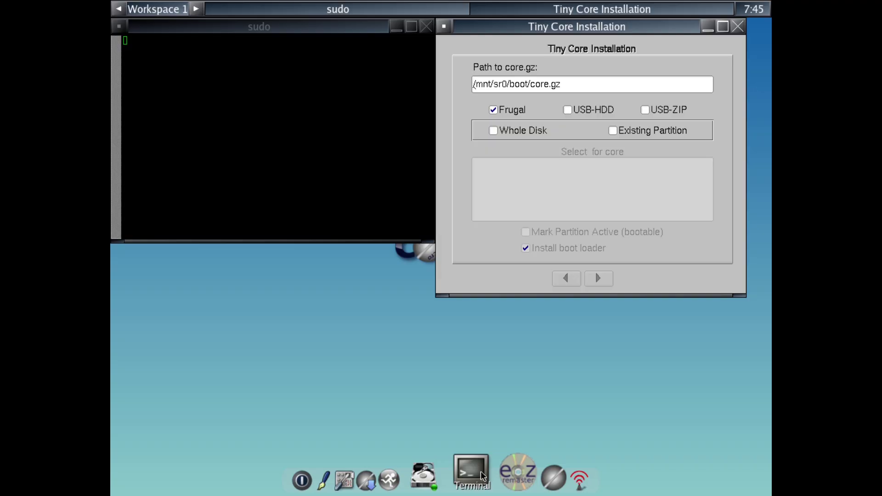
pyautogui.click(482, 476)
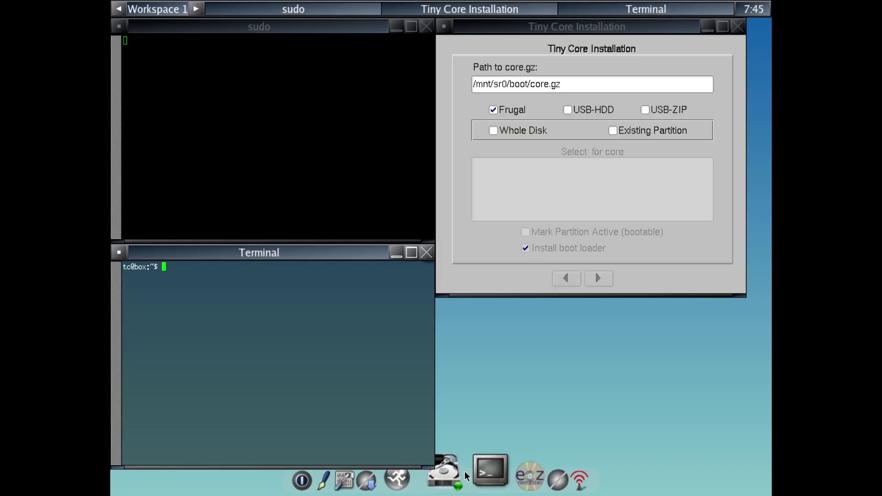
pyautogui.click(459, 475)
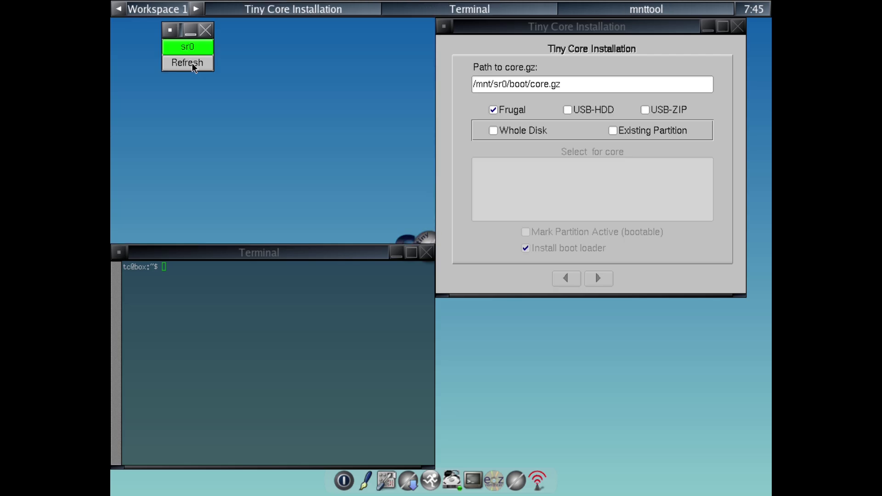
# Run 'tce-load -wi firefox' in the terminal.
pyautogui.click(205, 322)
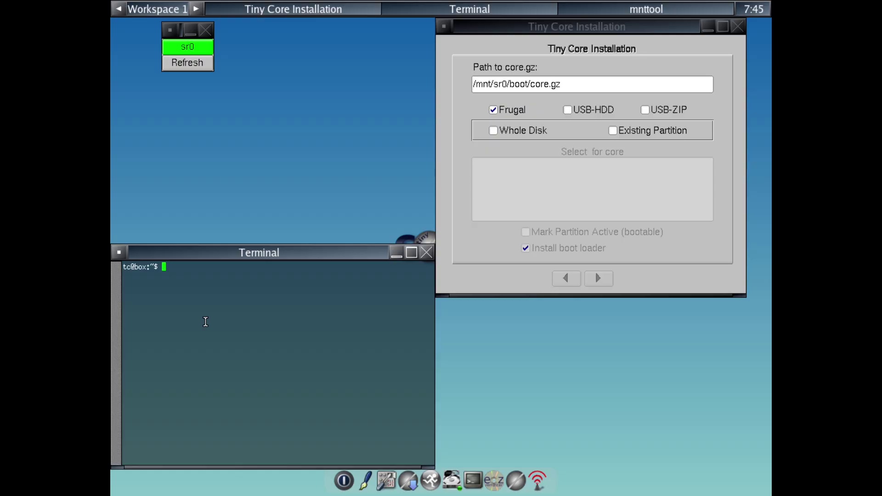
pyautogui.write('tce-load -wi firefox')
pyautogui.press('Return')
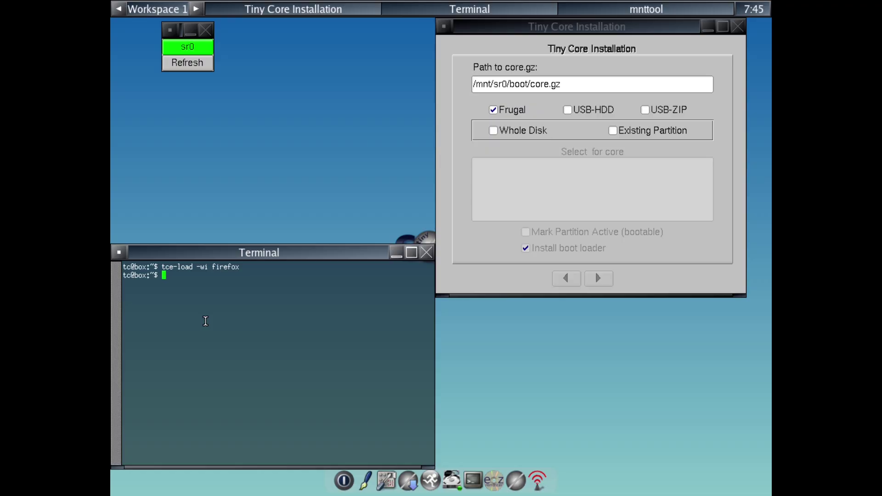
# Close the Tiny Core Installation window and the mount tool.
pyautogui.click(738, 27)
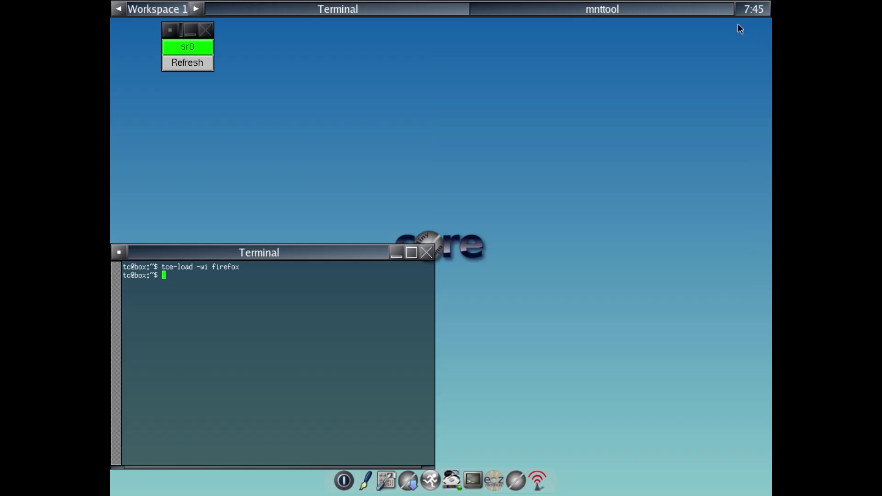
pyautogui.click(205, 30)
pyautogui.rightClick(391, 88)
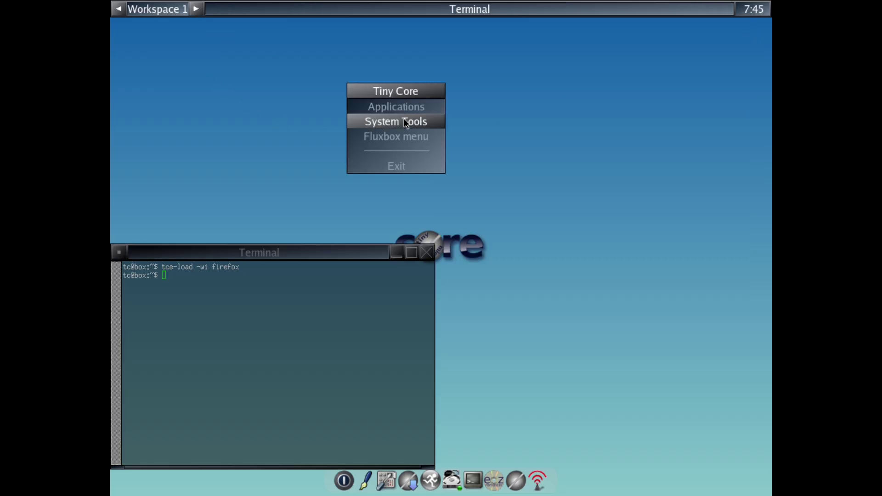
pyautogui.moveTo(404, 123)
pyautogui.moveTo(415, 107)
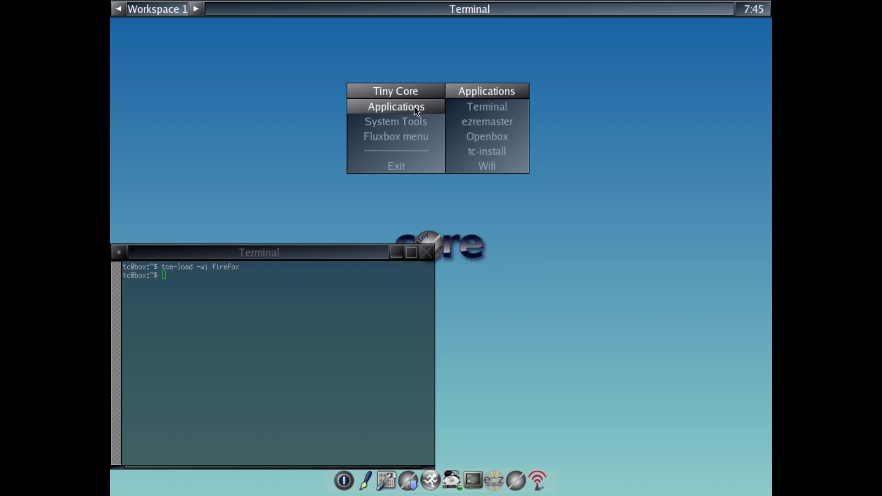
pyautogui.press('Escape')
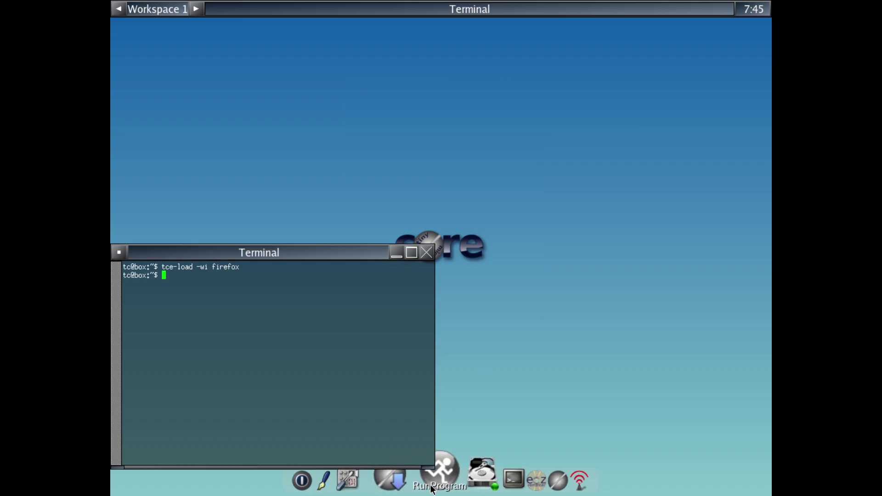
# Open Apps and let the mirror picker set distro.ibiblio.org as the fastest mirror.
pyautogui.click(408, 480)
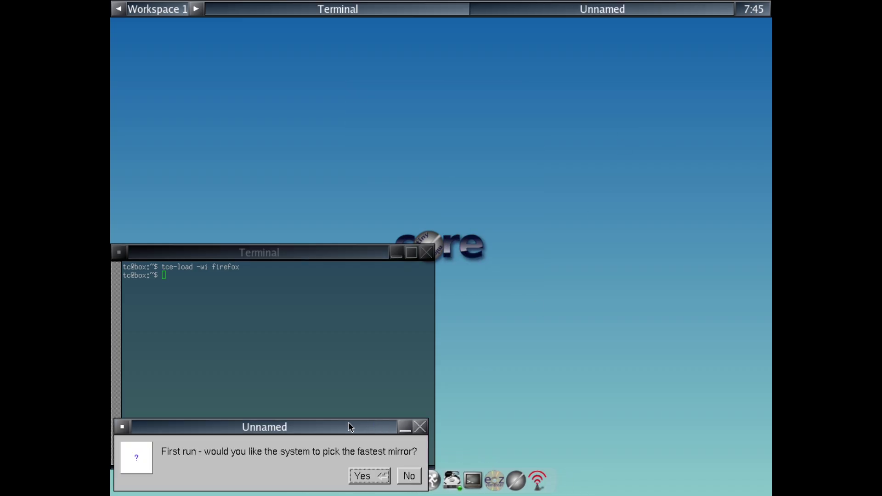
pyautogui.moveTo(348, 423); pyautogui.dragTo(643, 99)
pyautogui.click(660, 148)
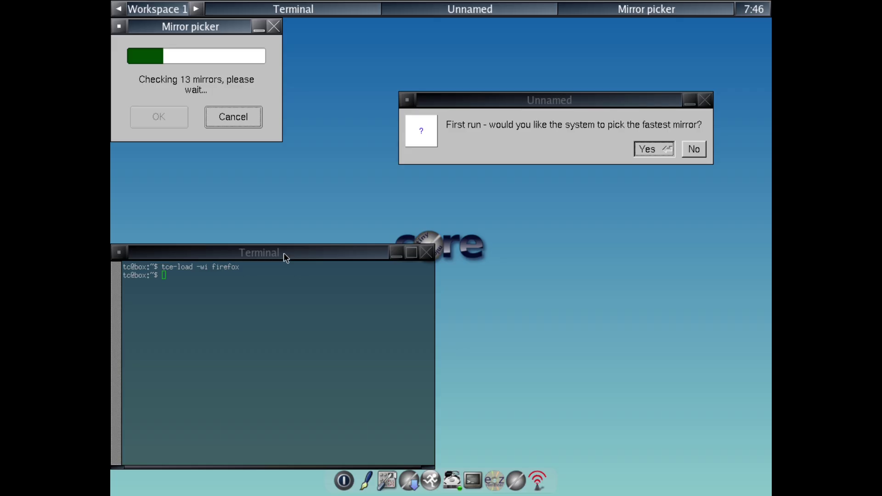
pyautogui.moveTo(290, 254); pyautogui.dragTo(339, 254)
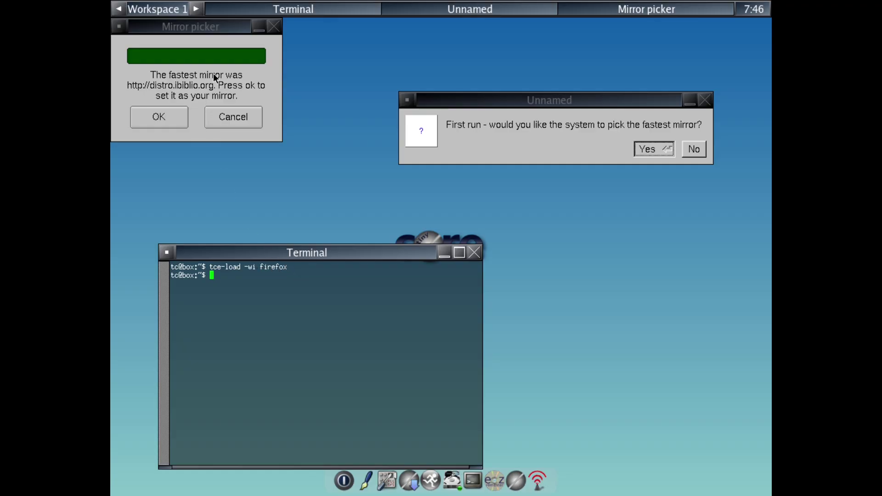
pyautogui.click(147, 124)
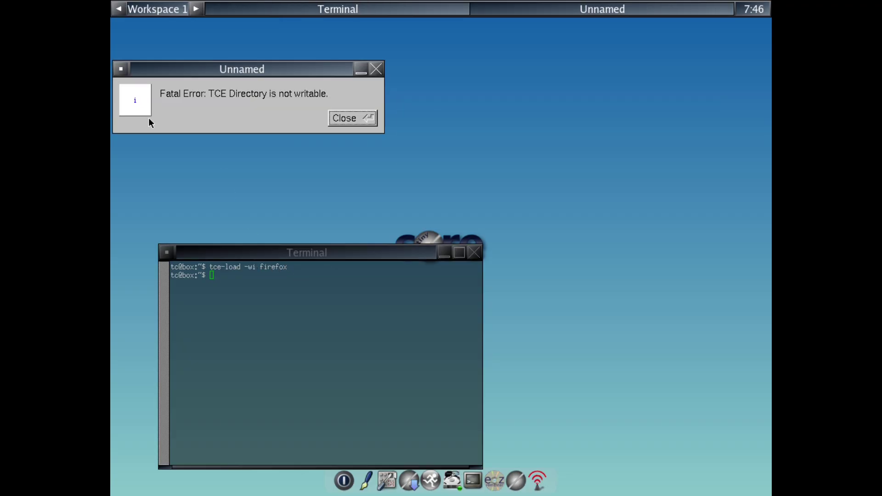
# Dismiss the unwritable TCE directory error and close the terminal with exit.
pyautogui.click(347, 118)
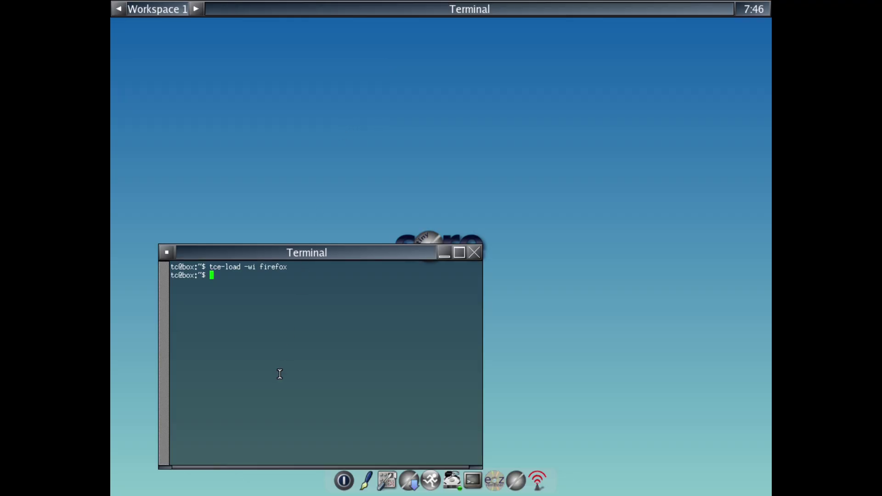
pyautogui.write('exit')
pyautogui.press('Return')
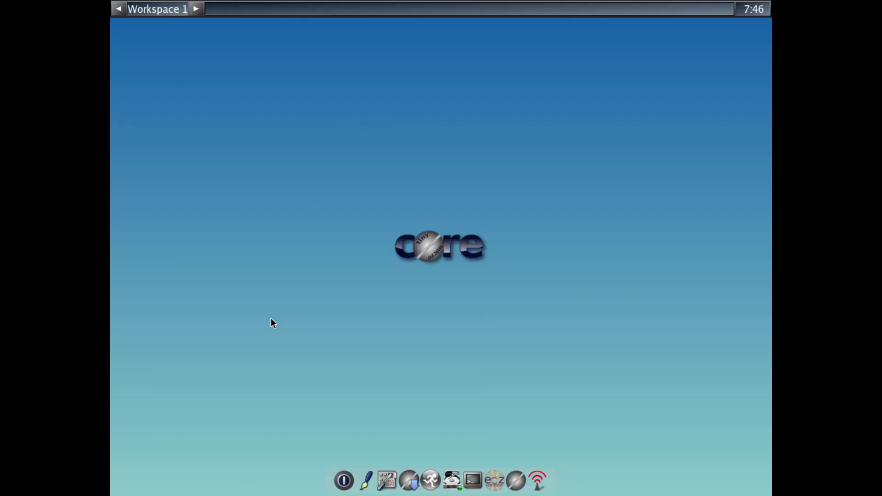
# Retry opening the app browser twice, dismissing the TCE directory error each time.
pyautogui.click(409, 470)
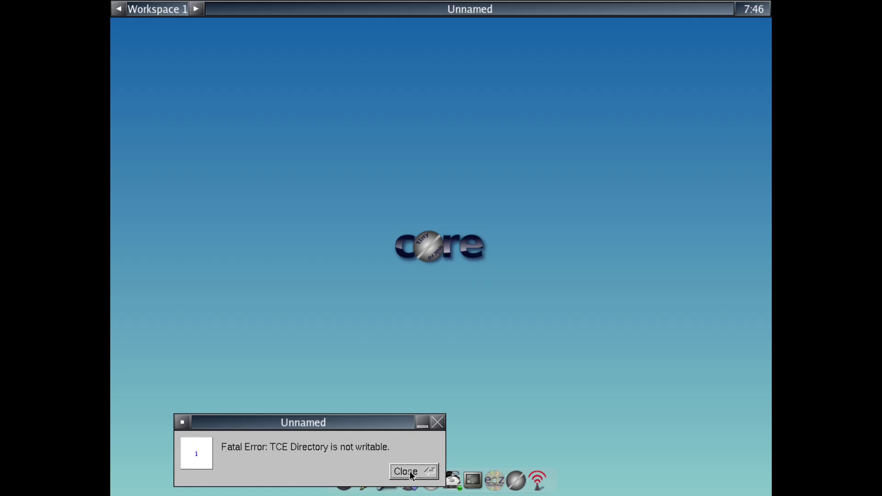
pyautogui.moveTo(358, 430); pyautogui.dragTo(467, 171)
pyautogui.click(534, 231)
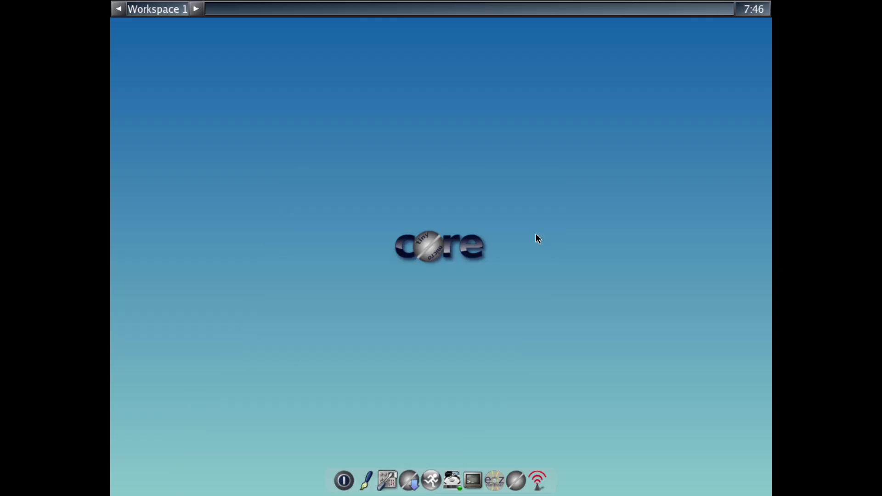
pyautogui.click(410, 466)
pyautogui.moveTo(234, 423); pyautogui.dragTo(380, 297)
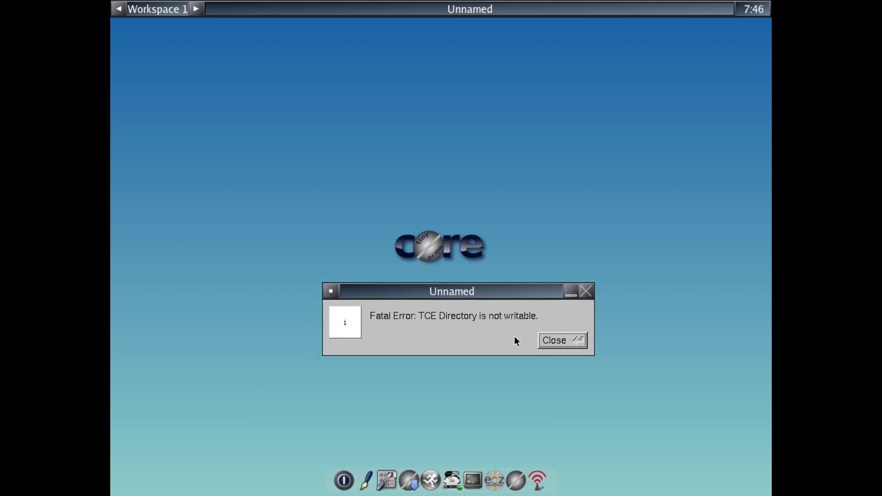
pyautogui.click(566, 340)
# Switch the exit options through Exit to Prompt to Reboot, then close without exiting.
pyautogui.rightClick(374, 173)
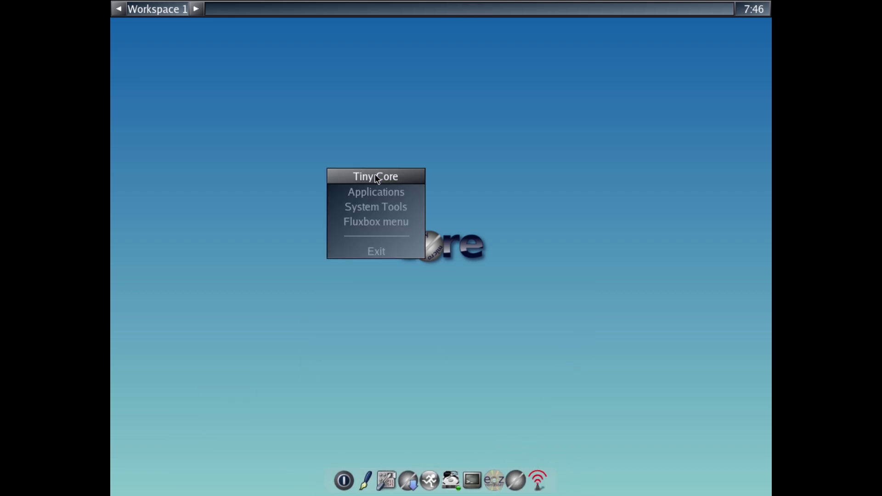
pyautogui.click(388, 252)
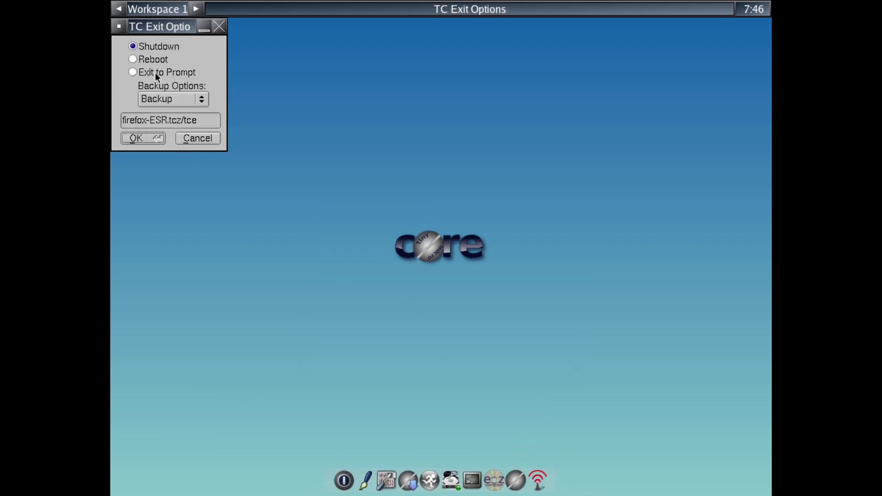
pyautogui.click(156, 73)
pyautogui.click(148, 58)
pyautogui.moveTo(146, 28); pyautogui.dragTo(363, 81)
pyautogui.click(418, 68)
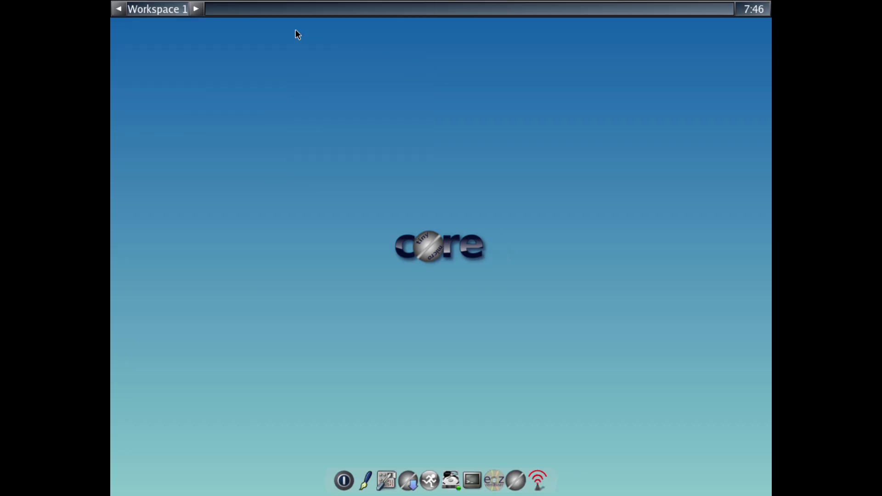
# Restart the Fluxbox window manager and return to Workspace 1.
pyautogui.click(199, 10)
pyautogui.rightClick(462, 125)
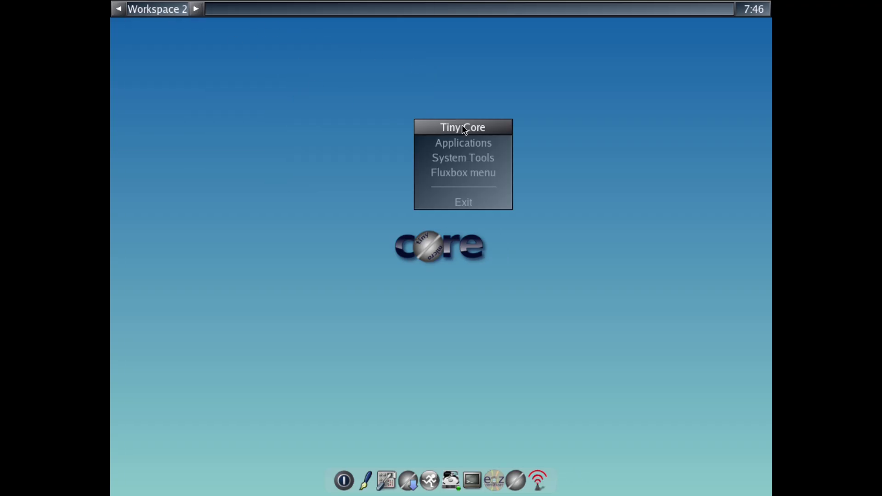
pyautogui.moveTo(464, 177)
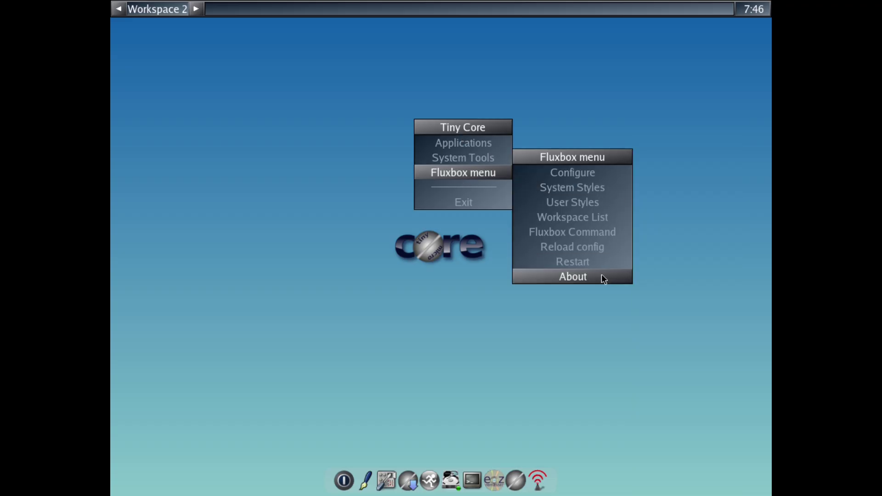
pyautogui.click(598, 264)
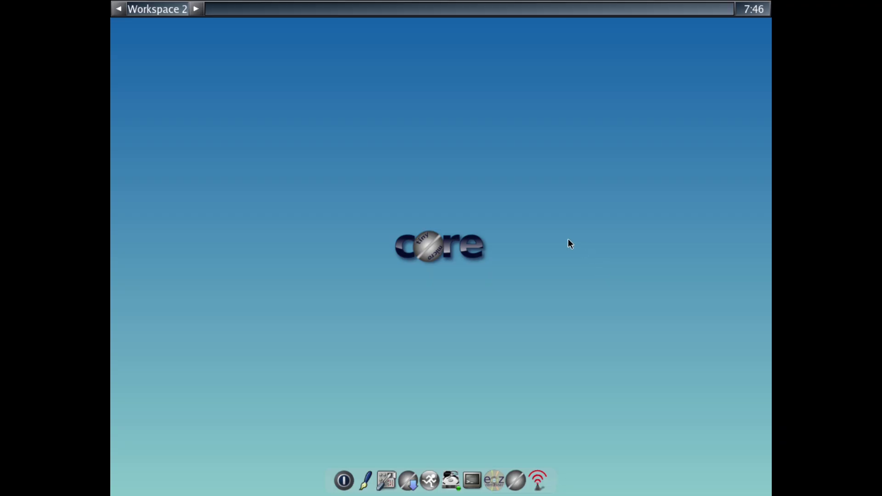
pyautogui.click(118, 9)
# Apply the Emerge, MerleyKay, Nyz, Outcomes, Shade and finally bloe system styles.
pyautogui.rightClick(392, 84)
pyautogui.moveTo(400, 131)
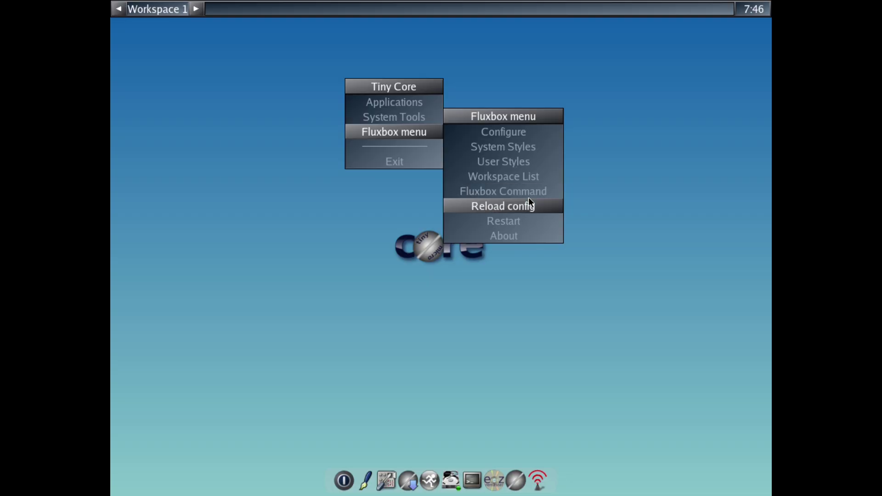
pyautogui.moveTo(519, 145)
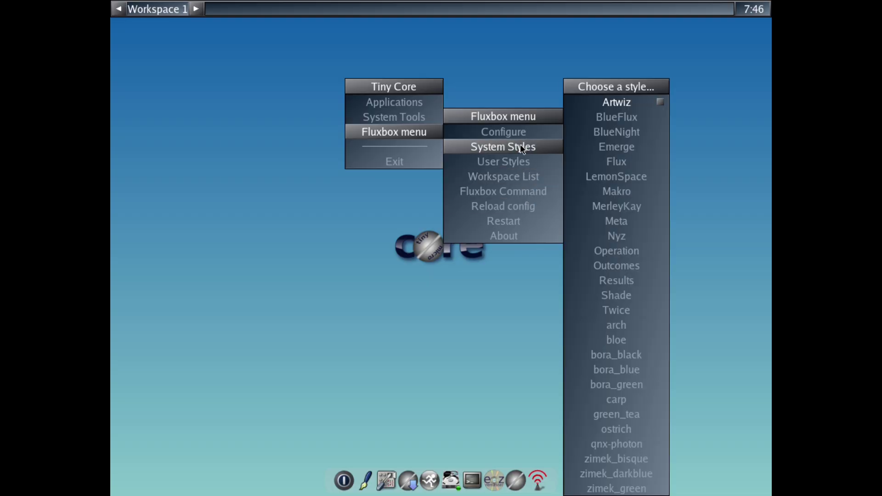
pyautogui.click(596, 145)
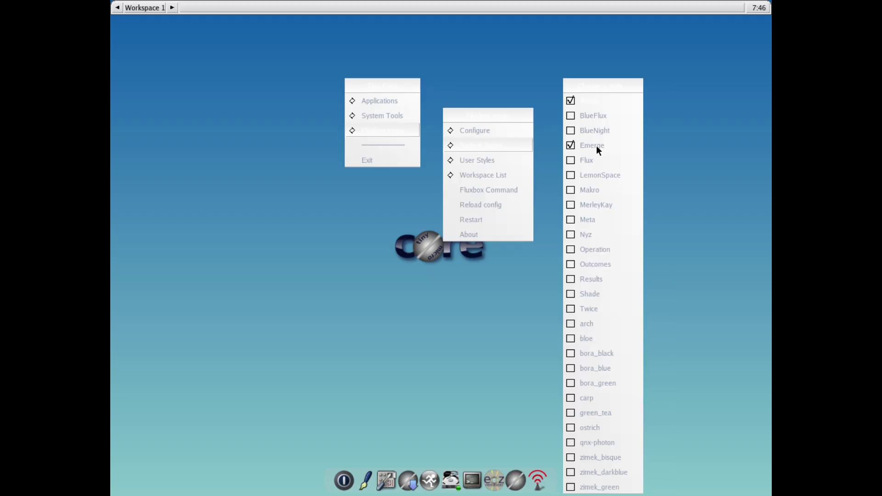
pyautogui.click(580, 210)
pyautogui.click(591, 235)
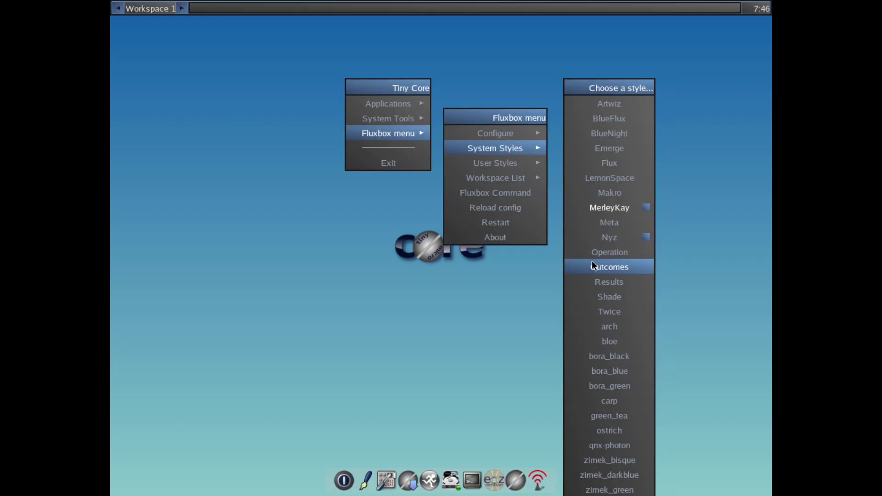
pyautogui.click(592, 264)
pyautogui.click(595, 293)
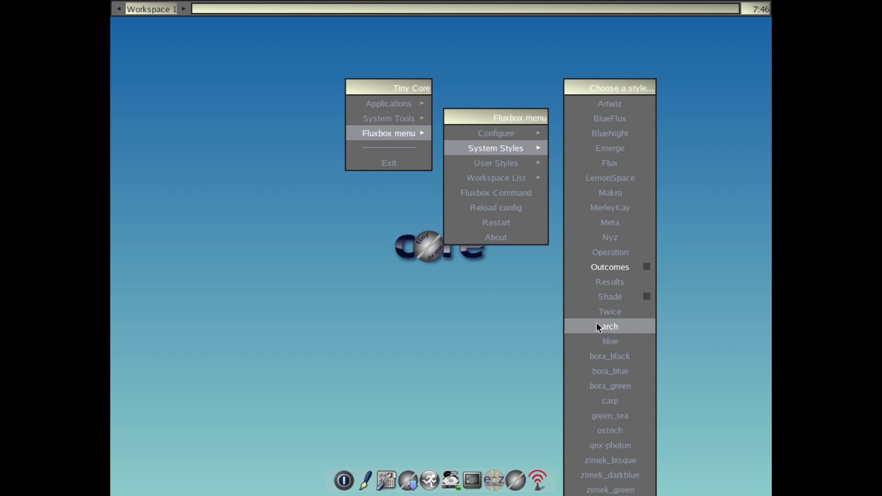
pyautogui.click(597, 344)
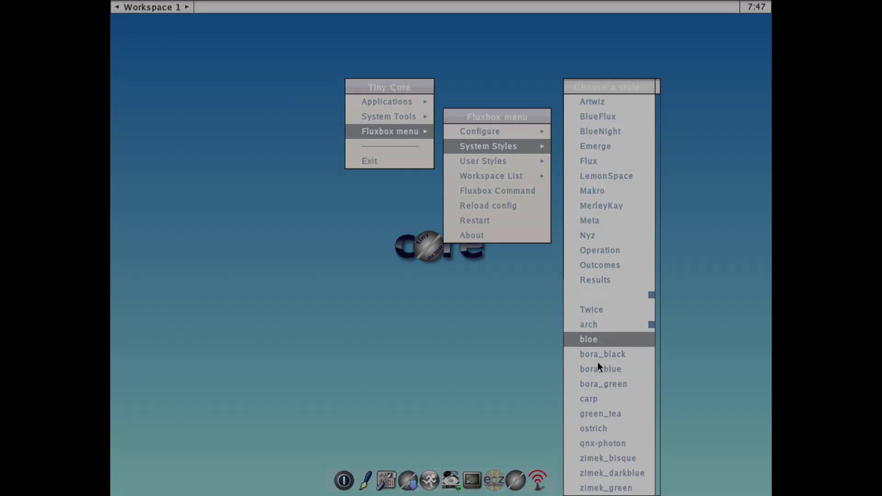